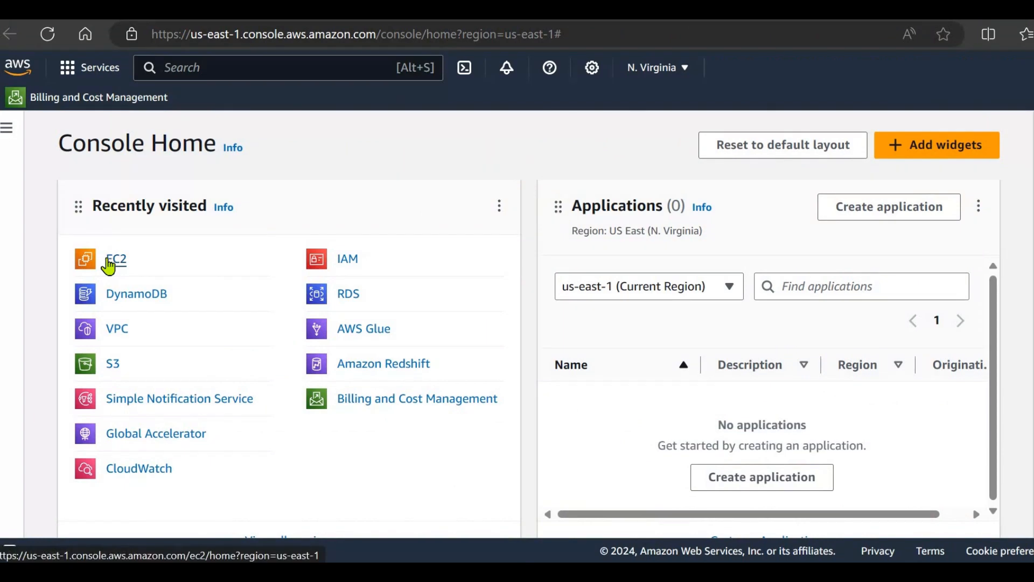
Begin launching a new EC2 instance in N. Virginia and name it demo-web
left_click(108, 266)
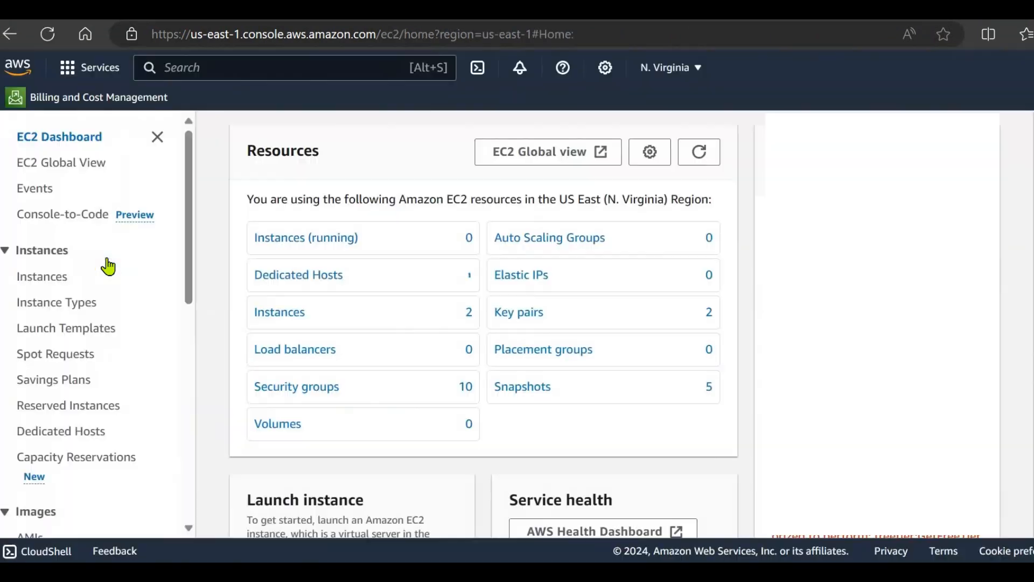
scroll(418, 424, "down", 5)
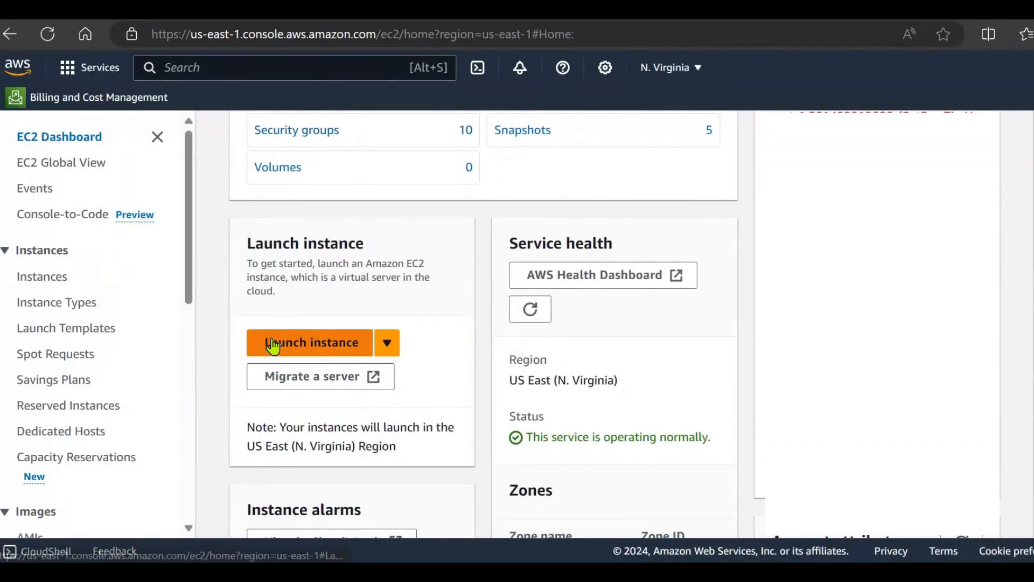
left_click(275, 348)
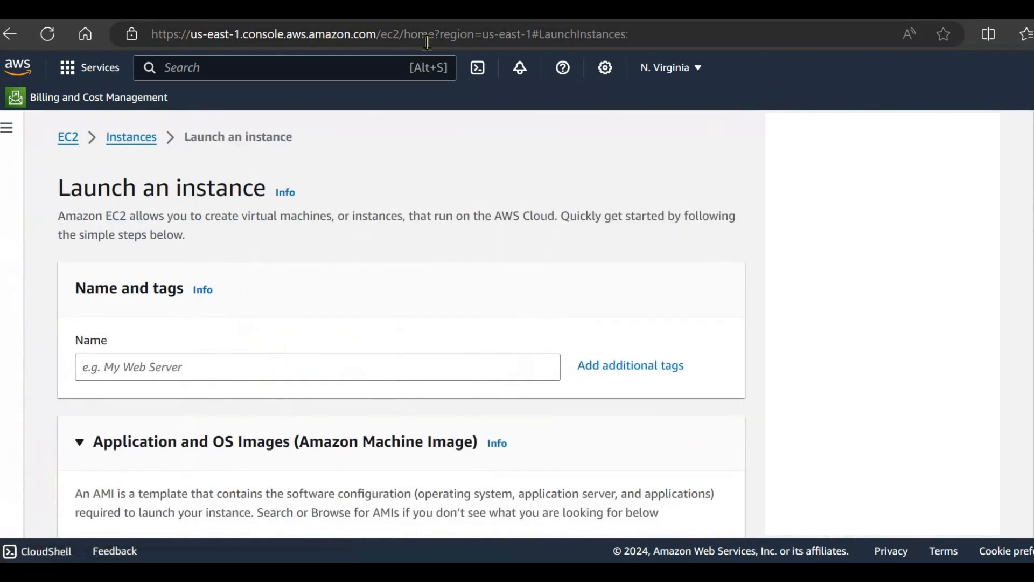
left_click(263, 364)
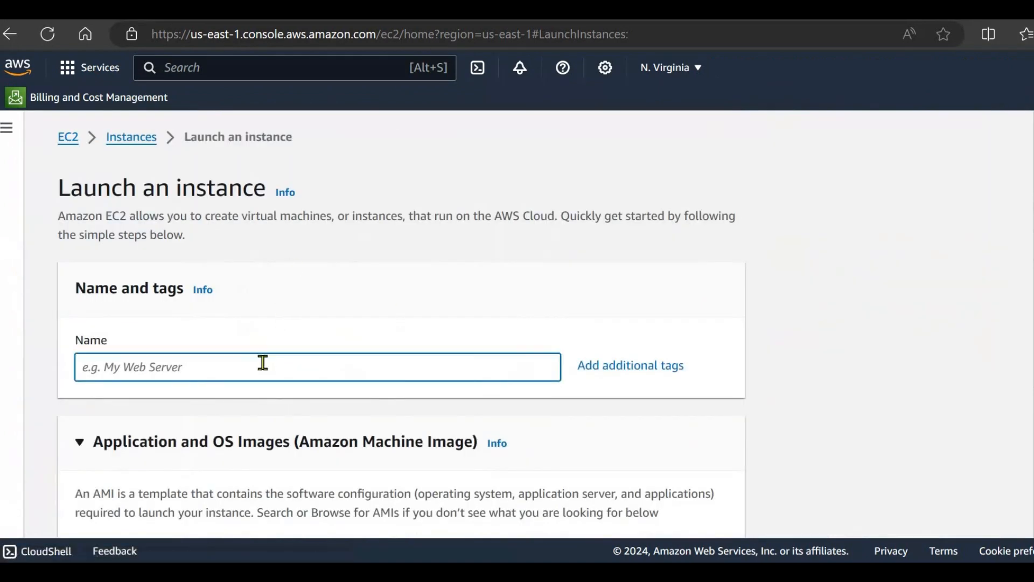
type("emo-web")
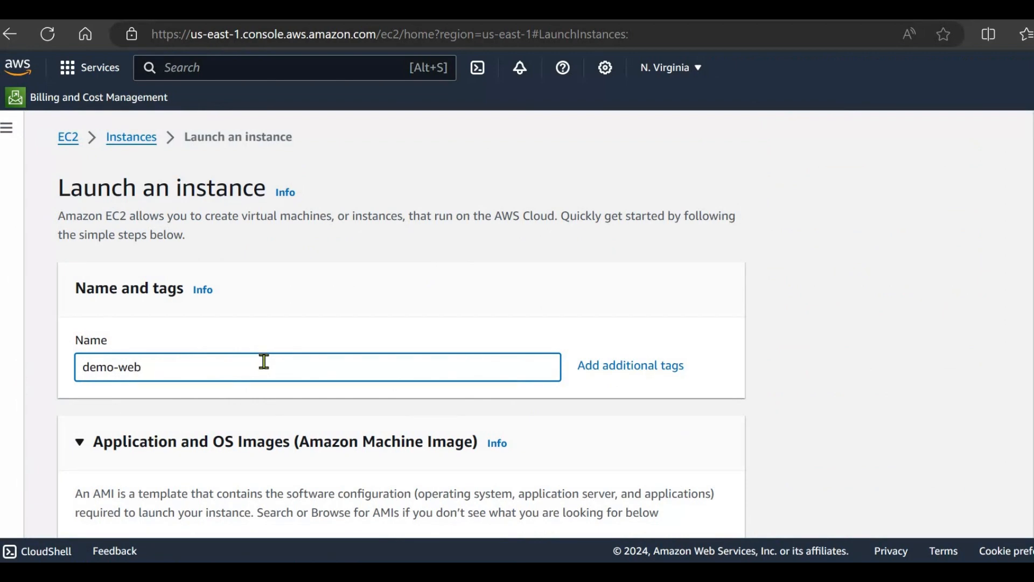
Keep the Amazon Linux 2023 AMI and t2.micro instance type, and choose the 2-march4 key pair for login
scroll(264, 361, "down", 6)
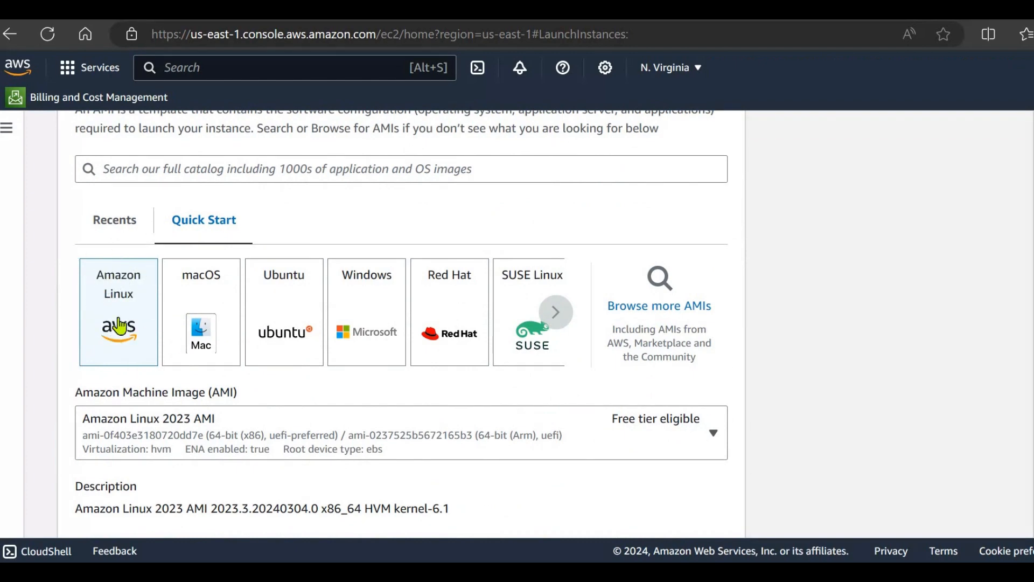
scroll(143, 358, "down", 2)
scroll(142, 362, "down", 5)
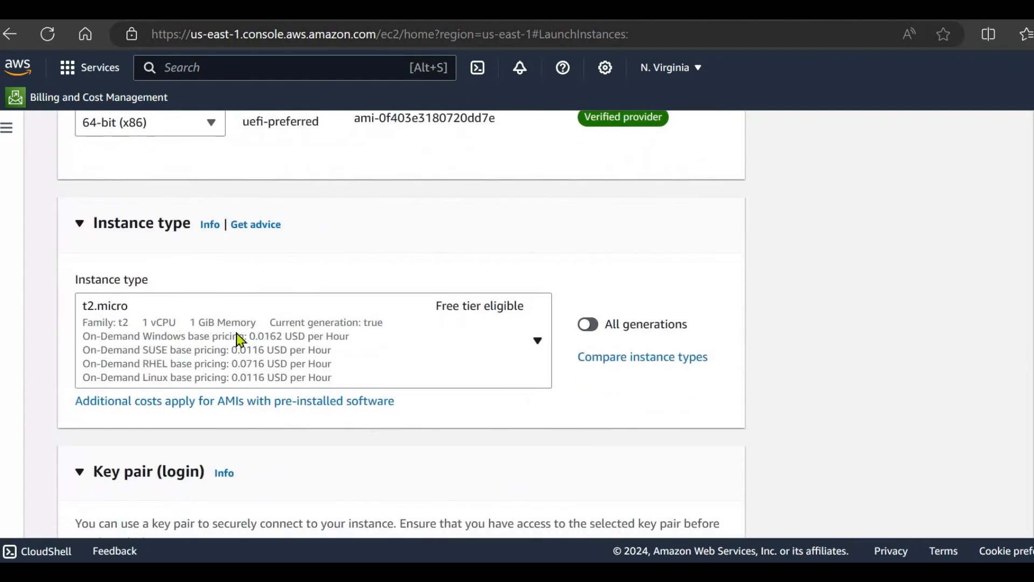
scroll(266, 341, "down", 4)
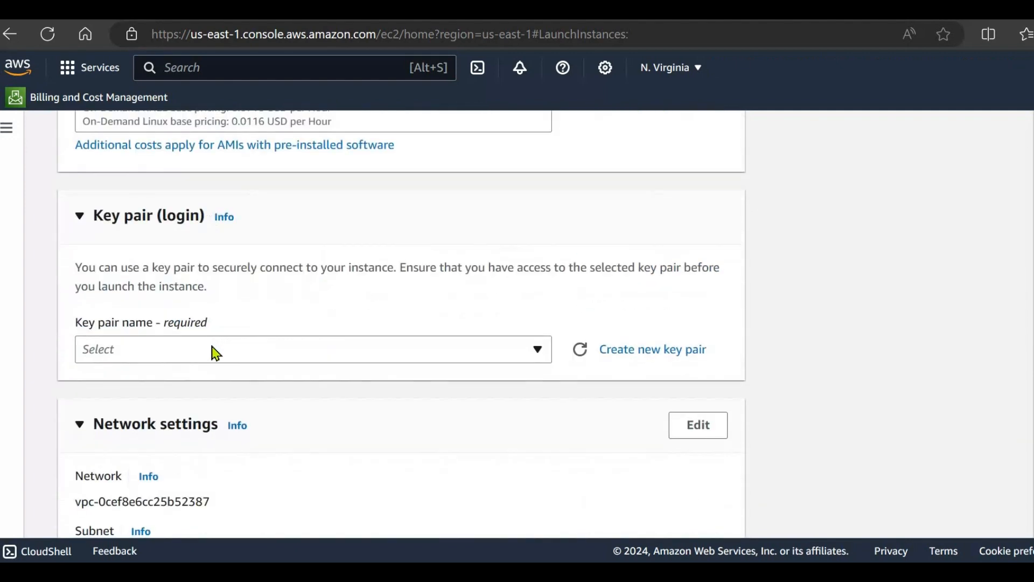
scroll(215, 352, "down", 1)
left_click(181, 291)
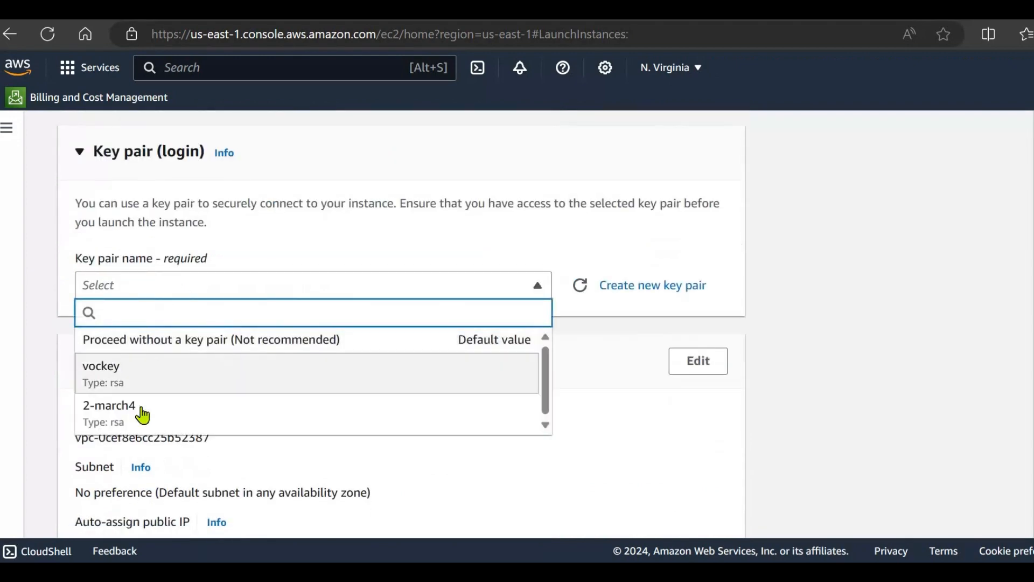
left_click(140, 417)
Allow HTTP traffic from the internet in the new security group under the network settings
scroll(251, 350, "down", 3)
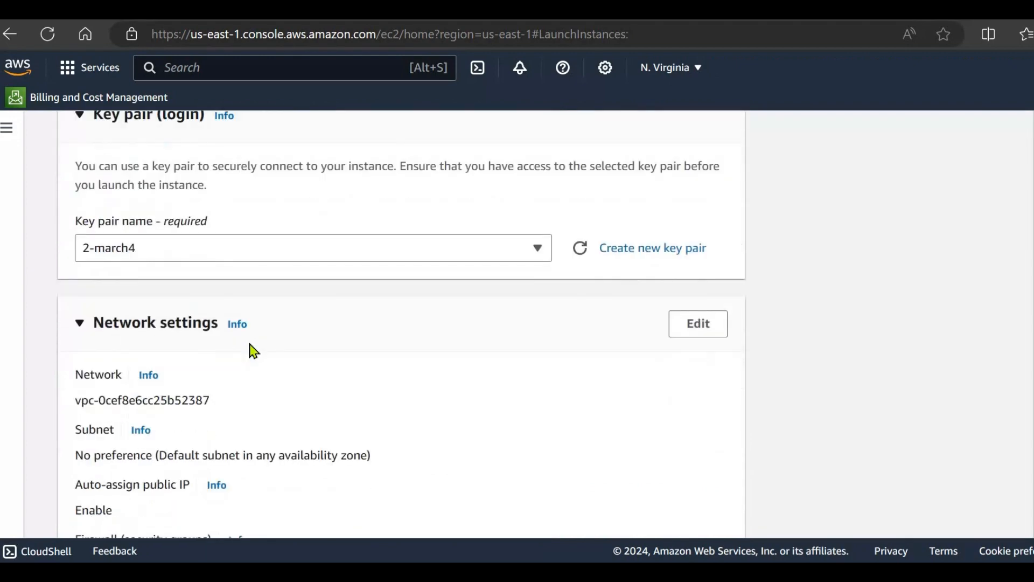
scroll(253, 351, "down", 2)
scroll(62, 227, "up", 2)
left_click_drag(72, 336, 192, 339)
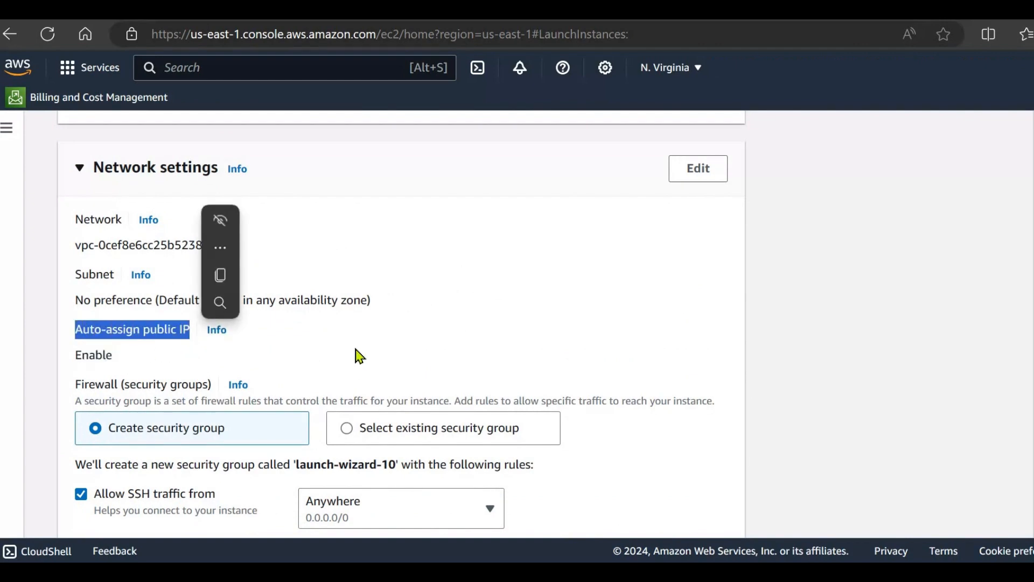
scroll(372, 356, "down", 1)
scroll(399, 334, "down", 1)
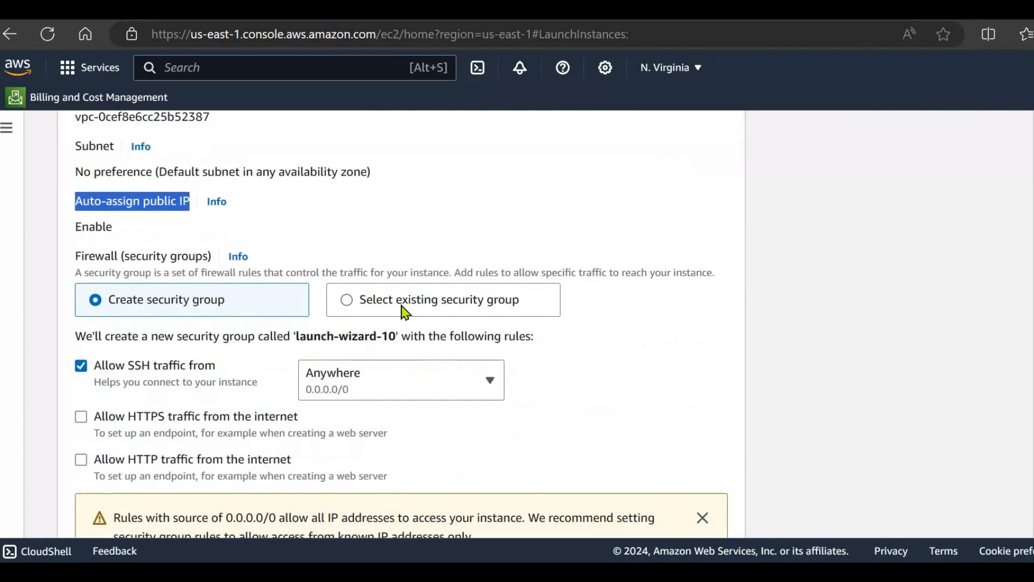
scroll(231, 285, "down", 1)
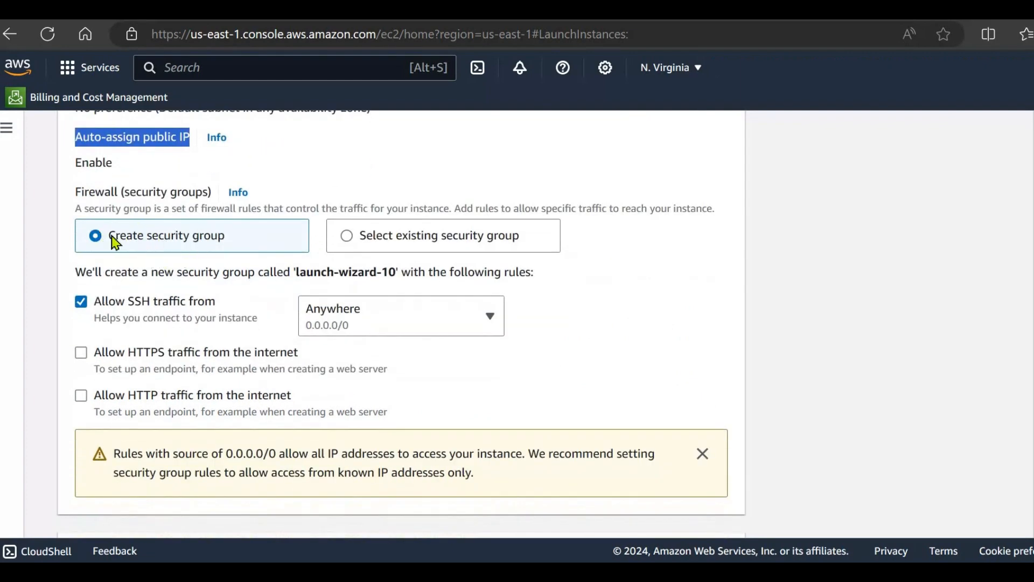
left_click_drag(294, 272, 399, 288)
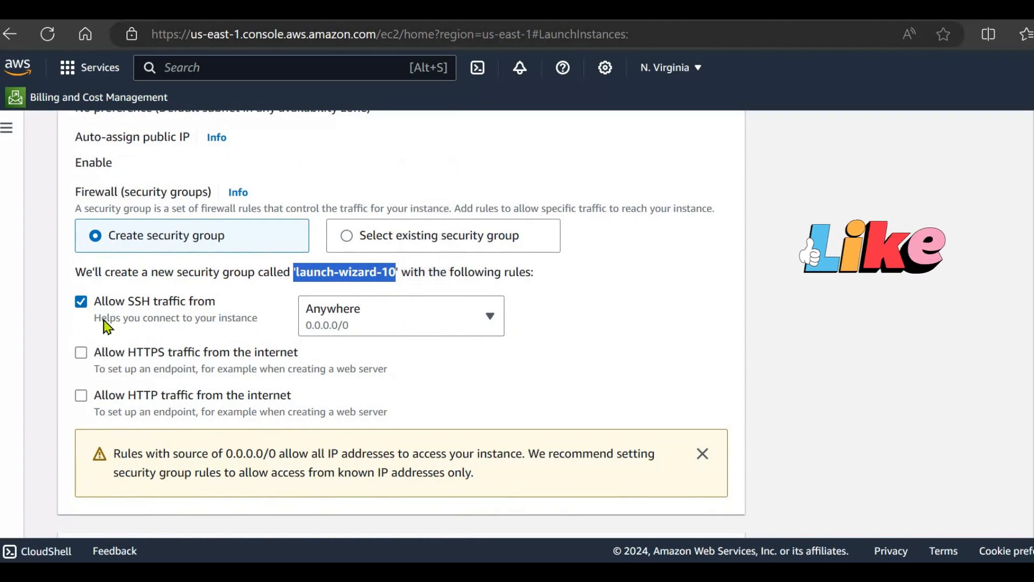
left_click(81, 397)
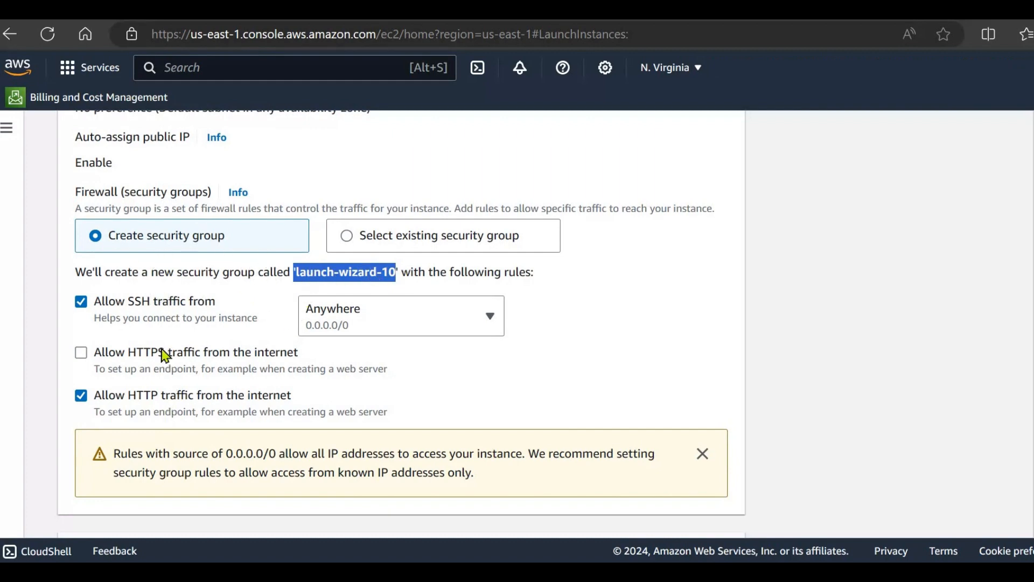
scroll(237, 331, "up", 2)
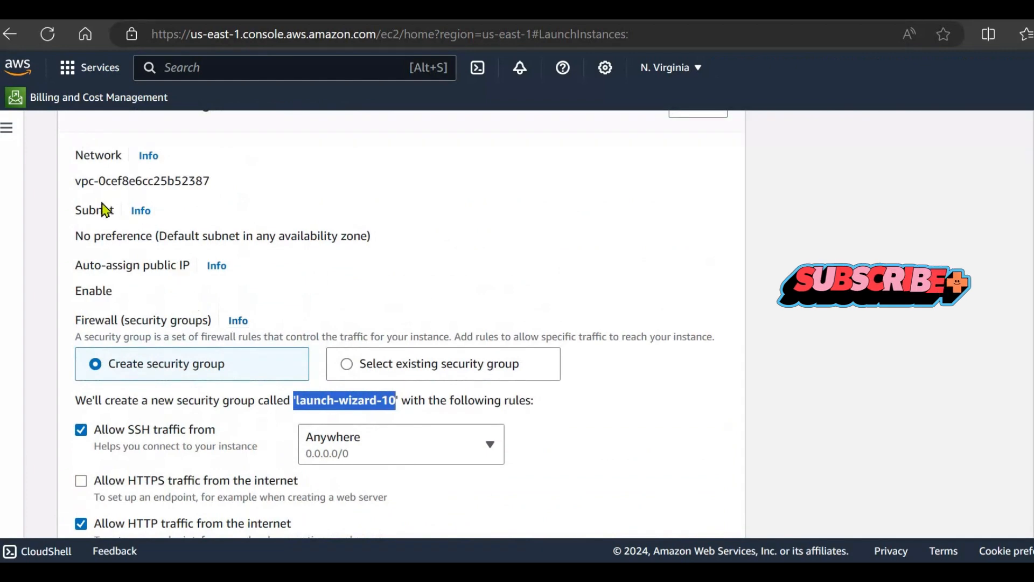
scroll(243, 302, "down", 2)
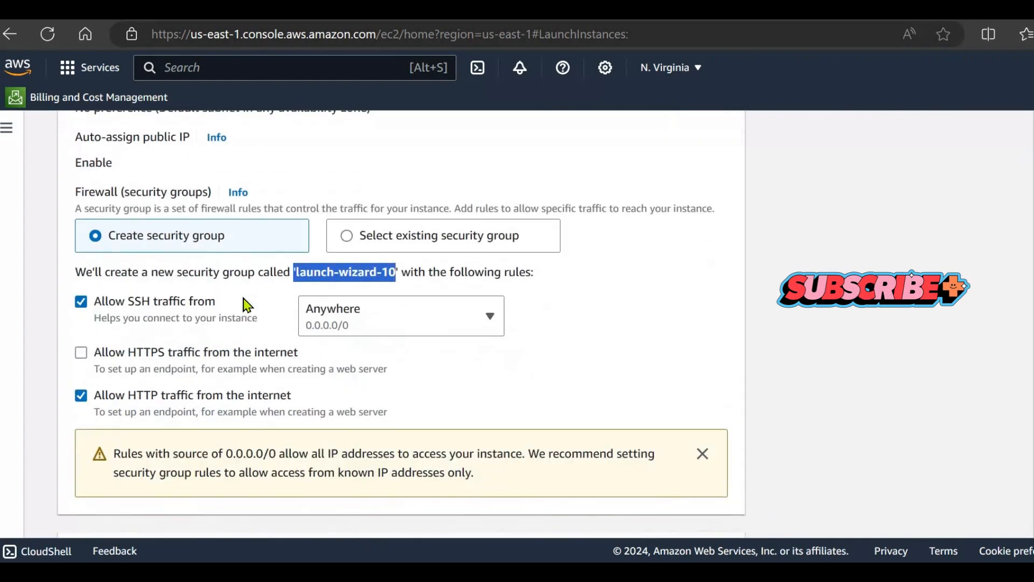
Expand the advanced details of the instance and go to the empty user data field
scroll(245, 304, "down", 9)
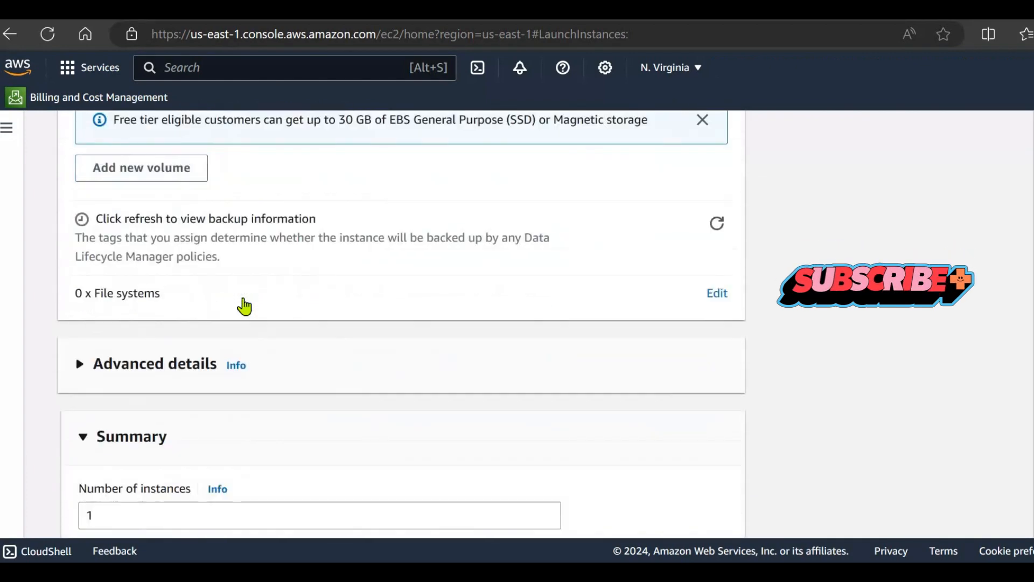
scroll(244, 306, "down", 2)
left_click(160, 237)
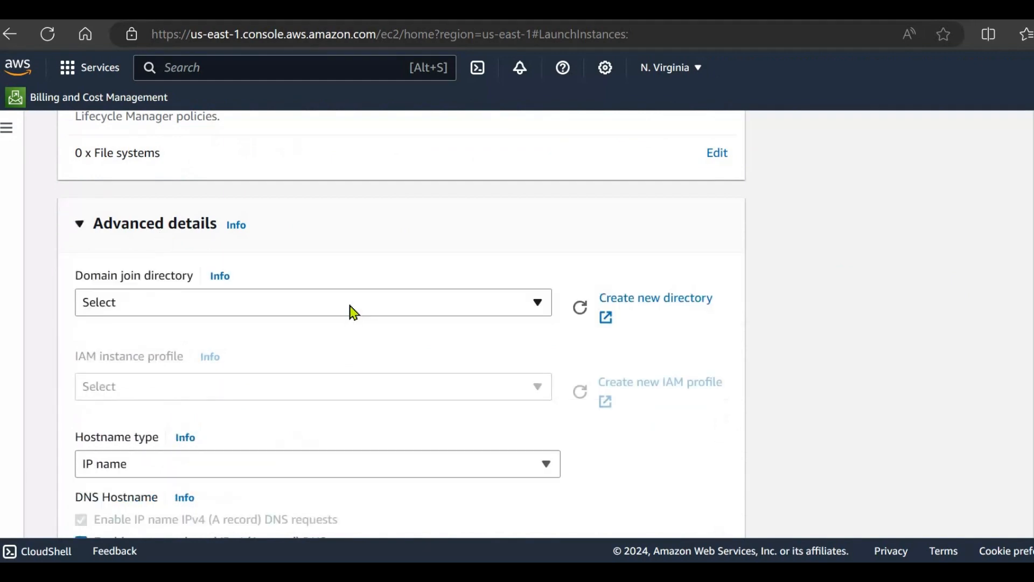
scroll(347, 326, "down", 15)
scroll(340, 337, "down", 20)
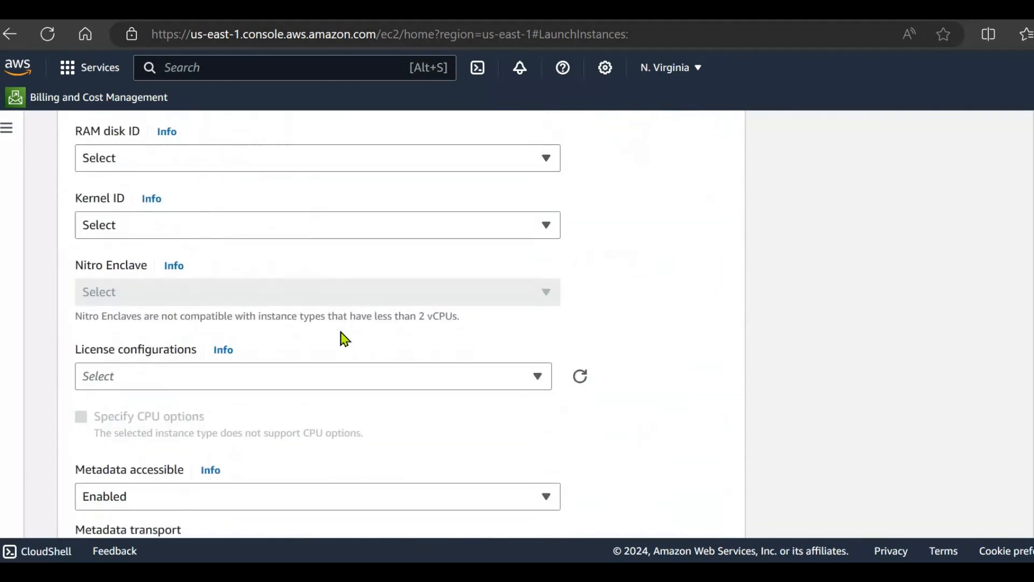
scroll(272, 299, "up", 3)
scroll(273, 299, "up", 1)
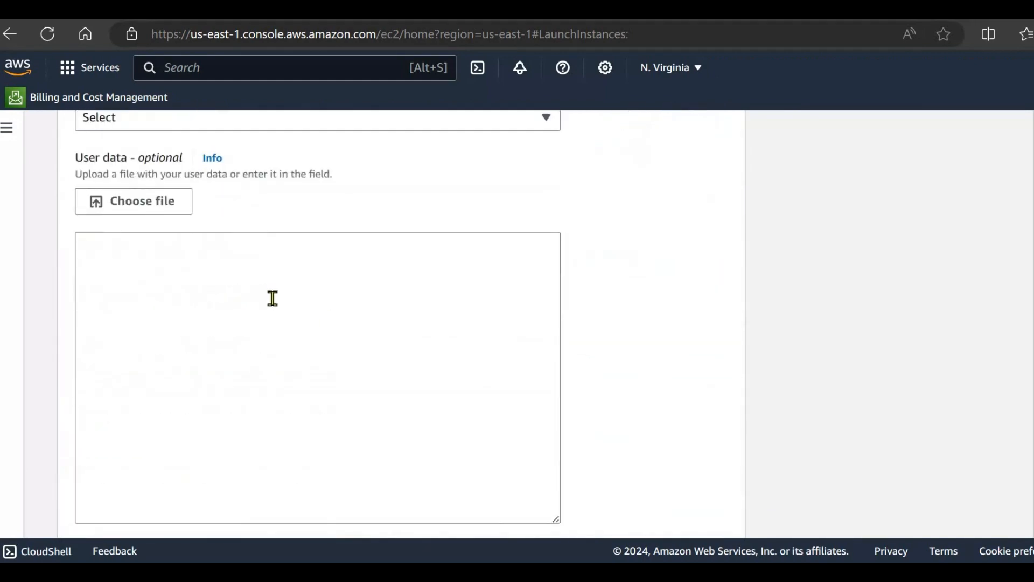
left_click(271, 299)
Copy the bash script that installs httpd, writes index.html and starts the service from the Word document into the user data field
left_click(627, 572)
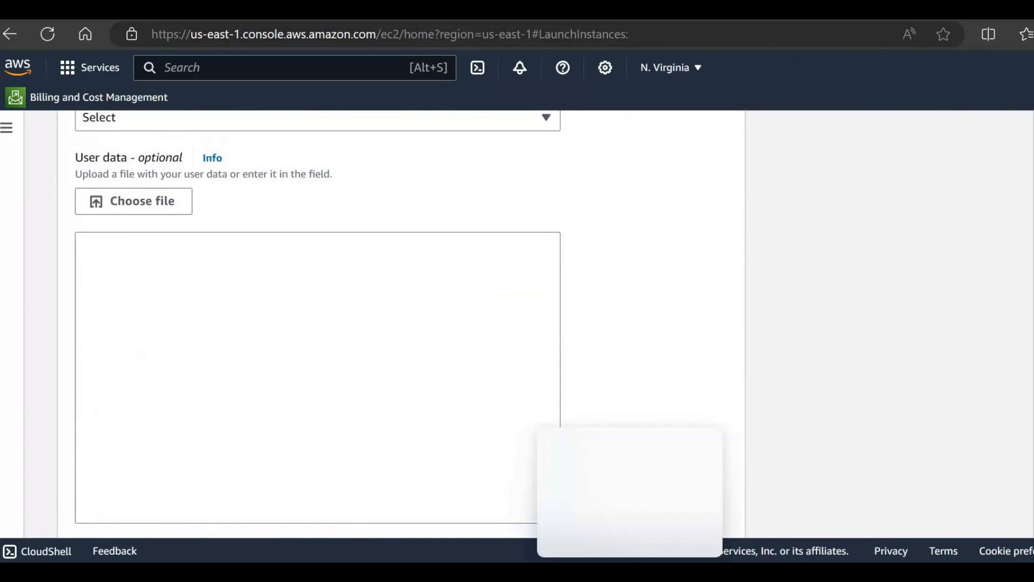
left_click_drag(277, 124, 558, 516)
left_click(609, 483)
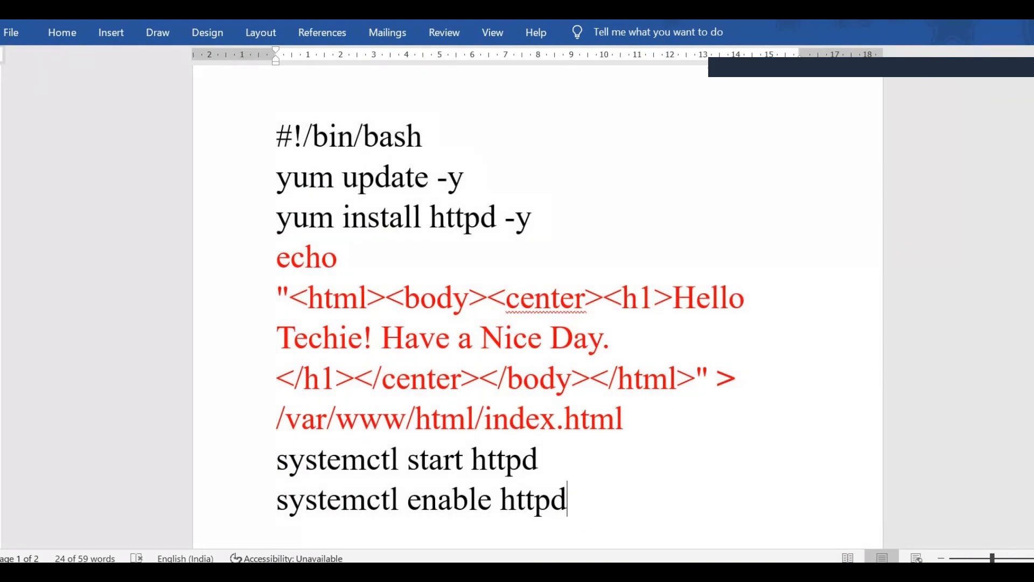
key("alt+Tab")
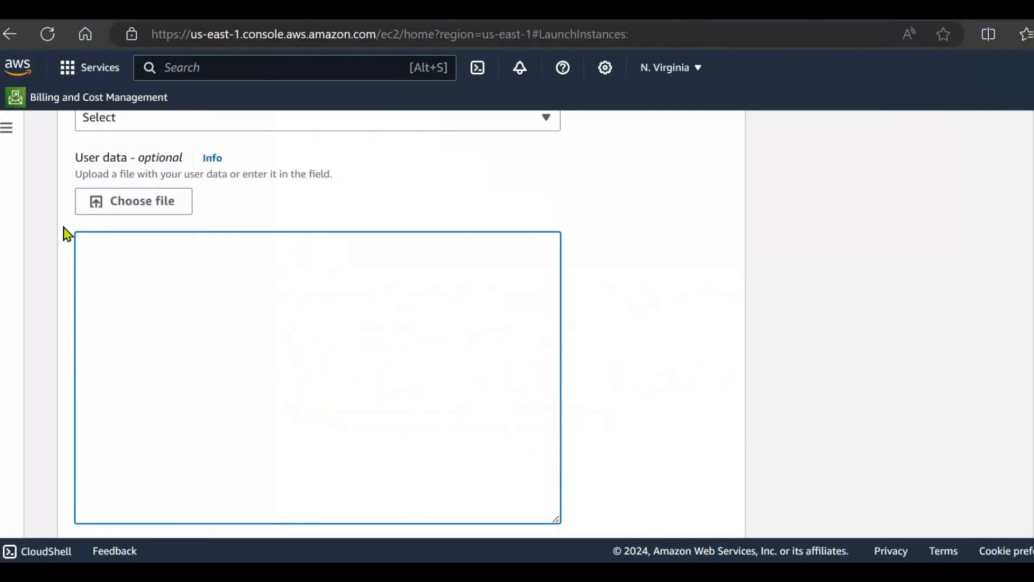
type("#!/bin/bash yum update -y yum install httpd -y echo \"<html><body><center><h1>Hello Techie! Have a Nice Day. </h1></center></body></html>\" > /var/www/html/index.html systemctl start httpd systemctl enable httpd")
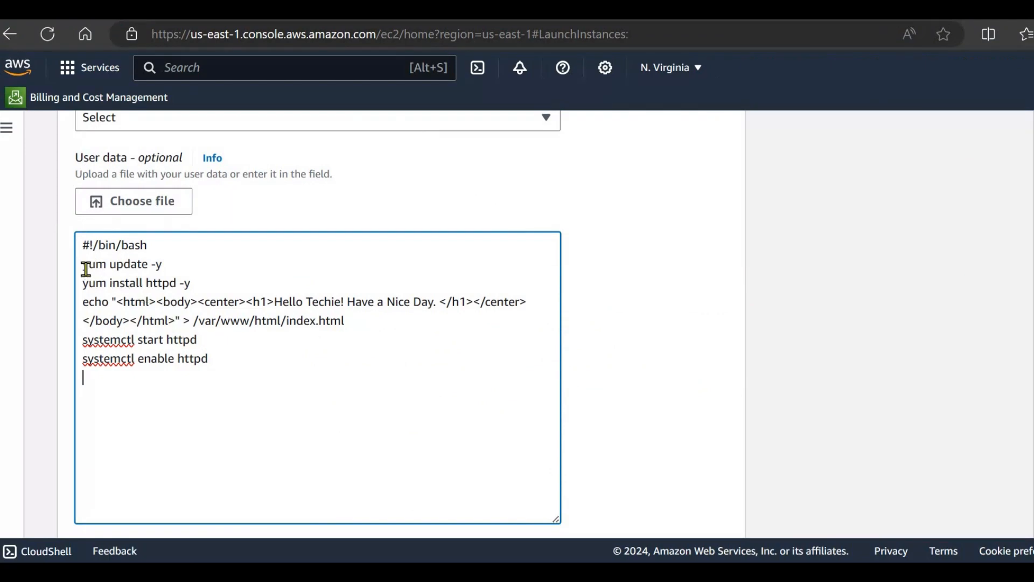
left_click_drag(86, 269, 164, 266)
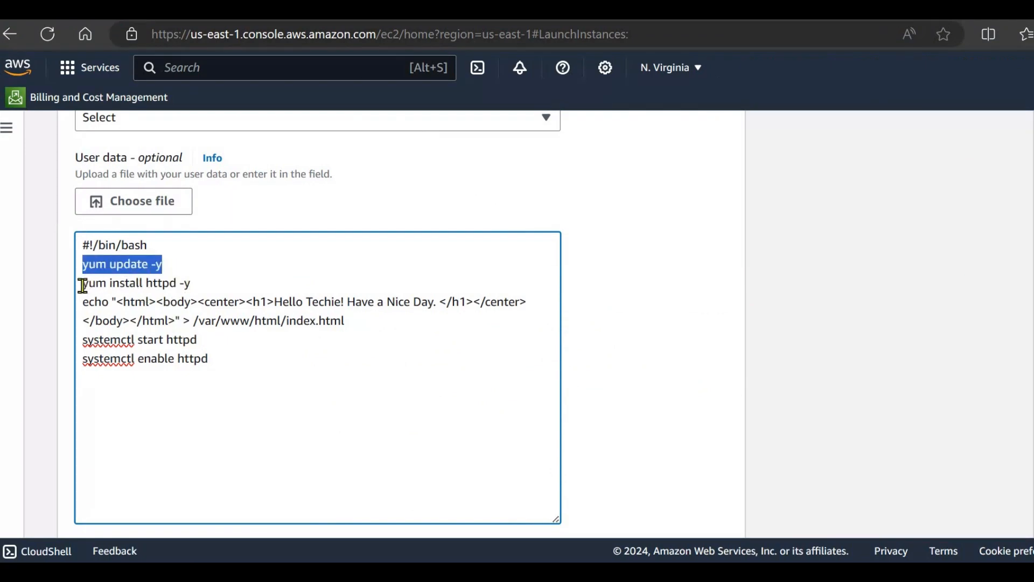
left_click_drag(83, 284, 207, 291)
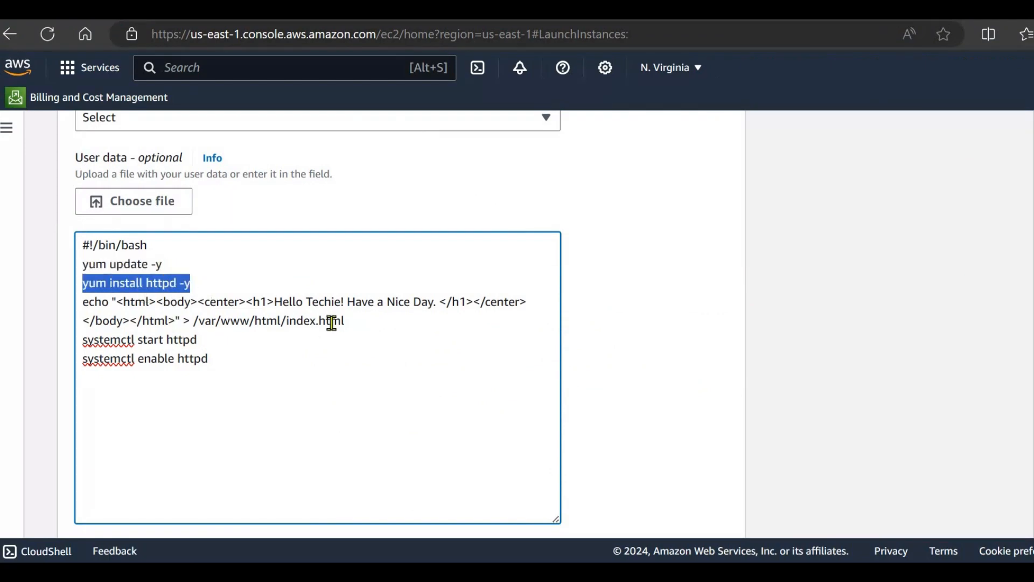
left_click_drag(345, 321, 79, 309)
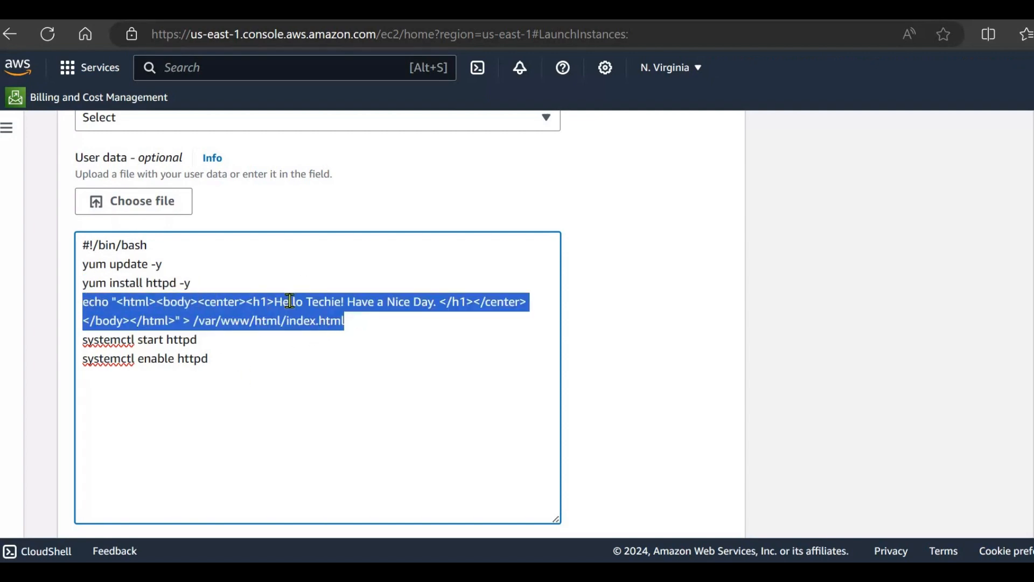
left_click_drag(242, 372, 75, 345)
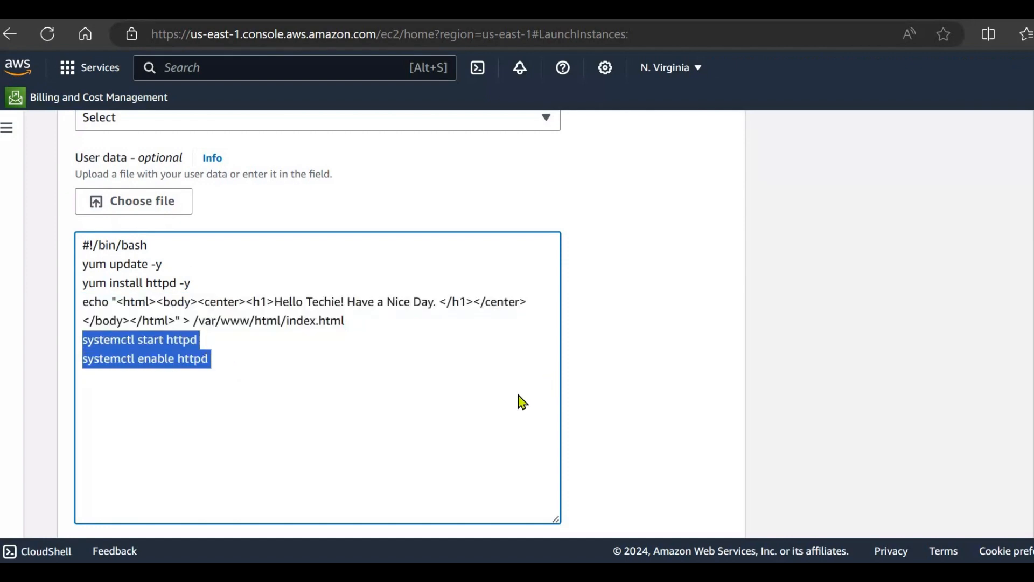
Launch the single configured instance and open its entry in the instances list
scroll(519, 402, "down", 8)
scroll(466, 415, "down", 5)
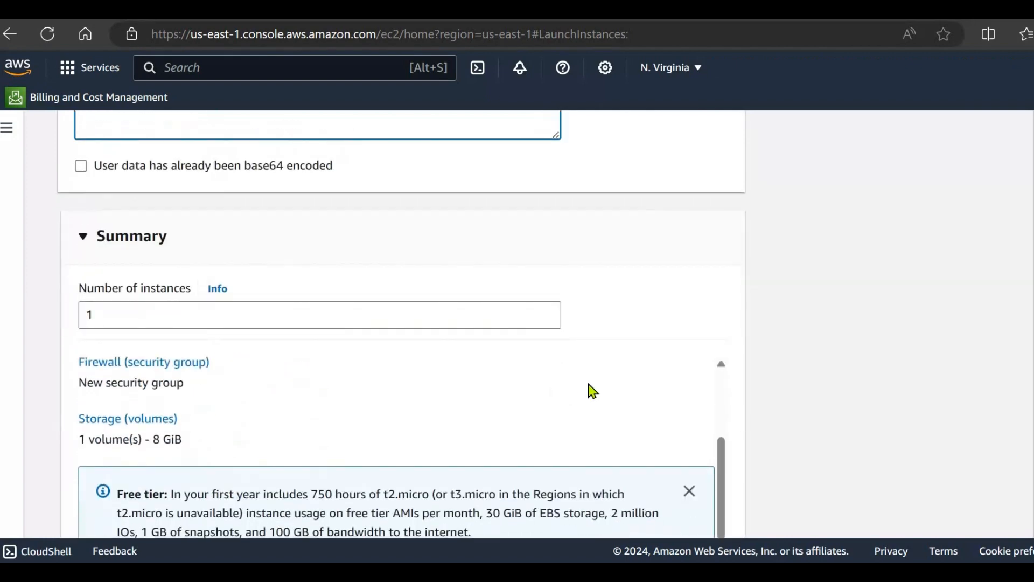
left_click(637, 478)
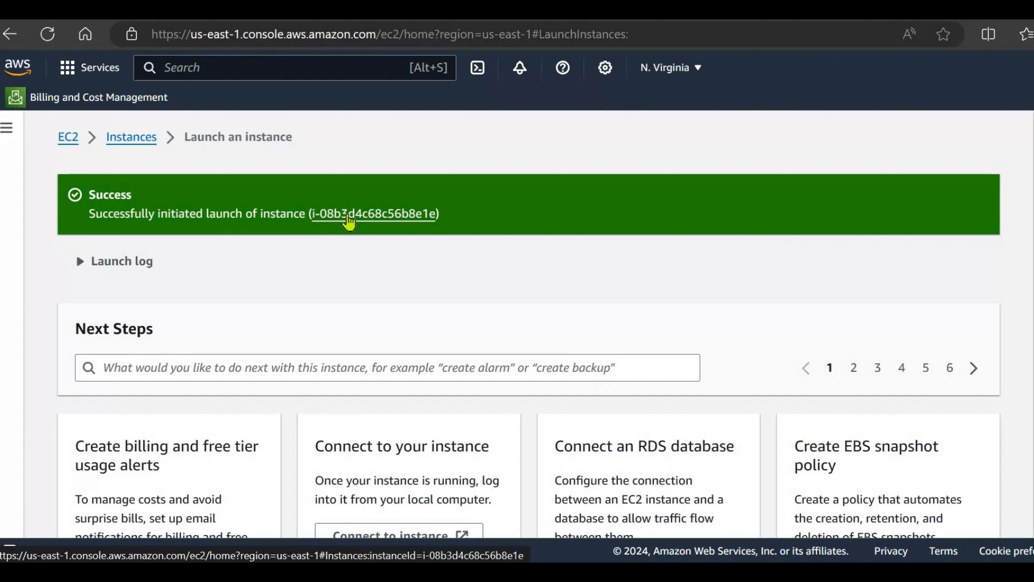
left_click(349, 218)
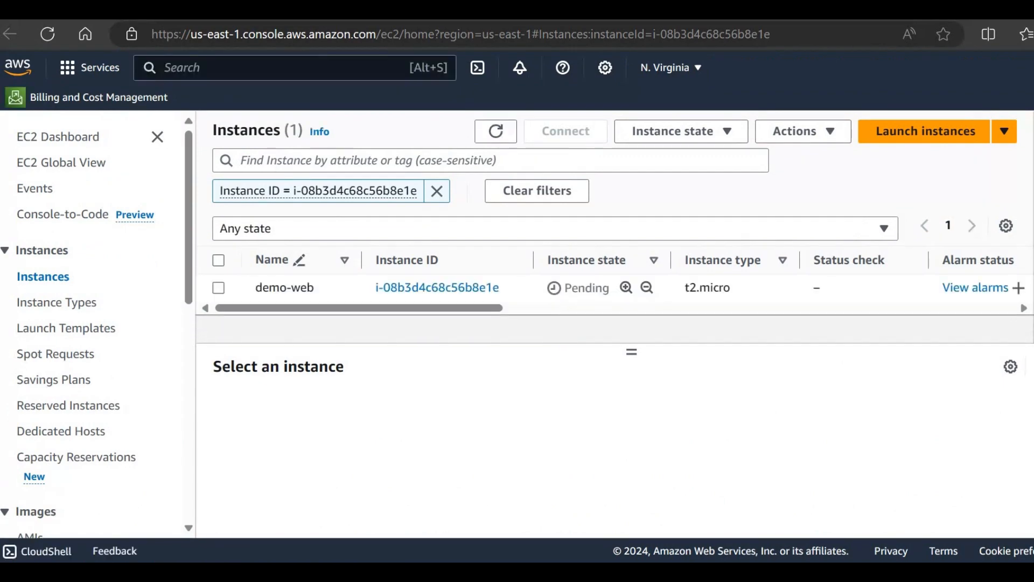
Refresh the instances list and select demo-web to show its public IPv4 address in the instance summary
left_click(496, 132)
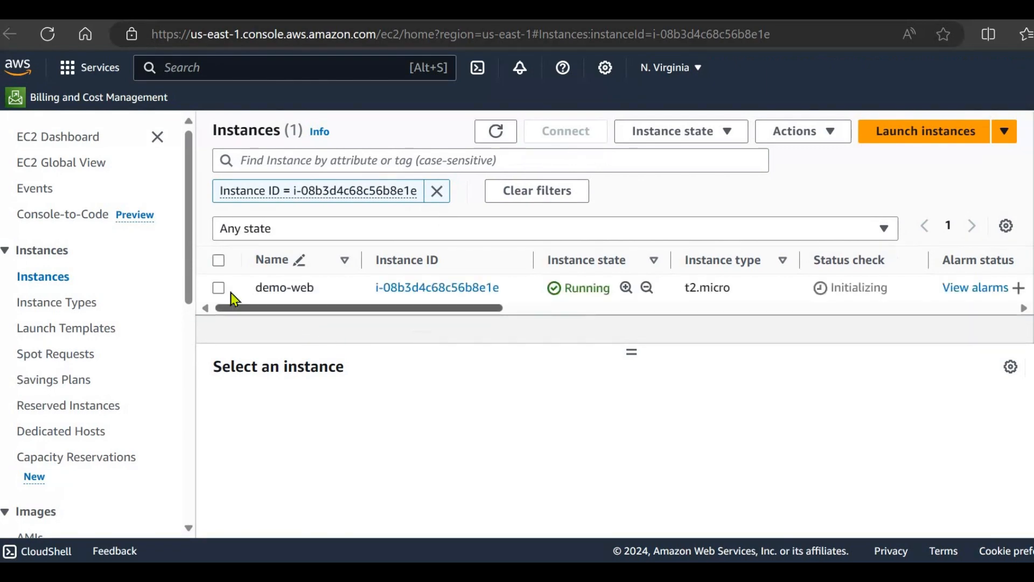
left_click(218, 288)
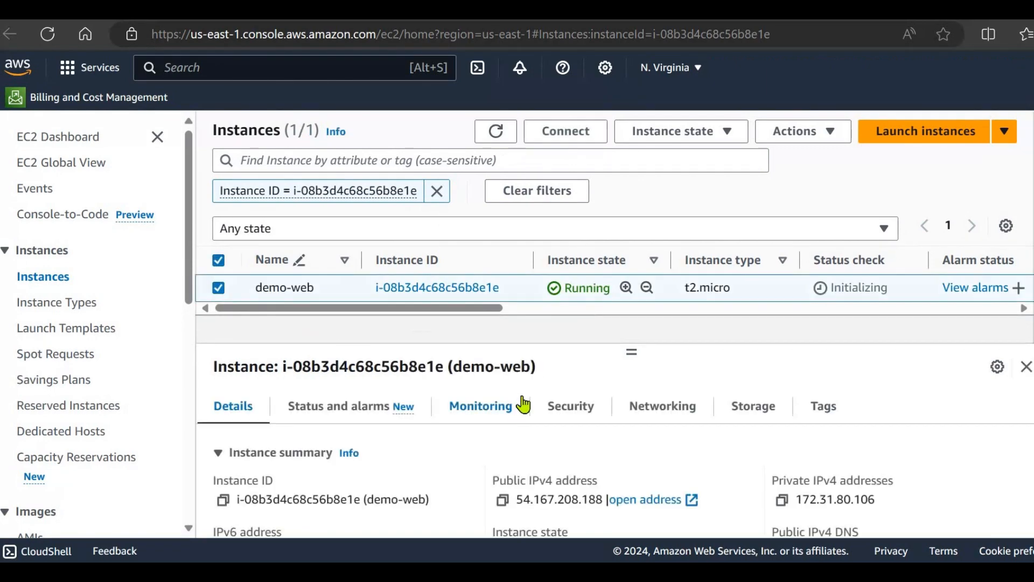
scroll(518, 425, "down", 2)
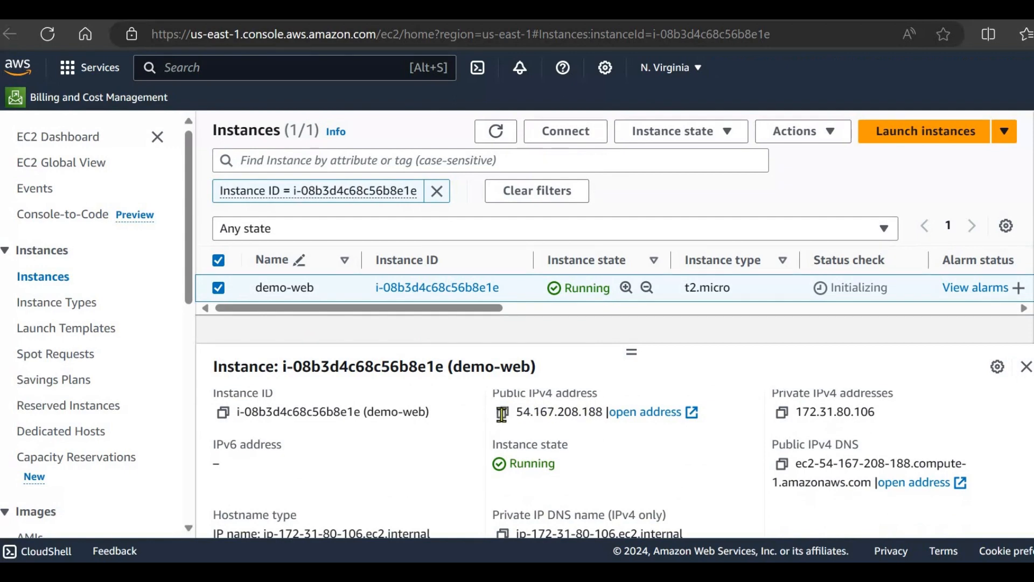
Copy the public IPv4 address of demo-web, load it in an InPrivate browser window to check the web page, and return to the EC2 console
left_click(502, 415)
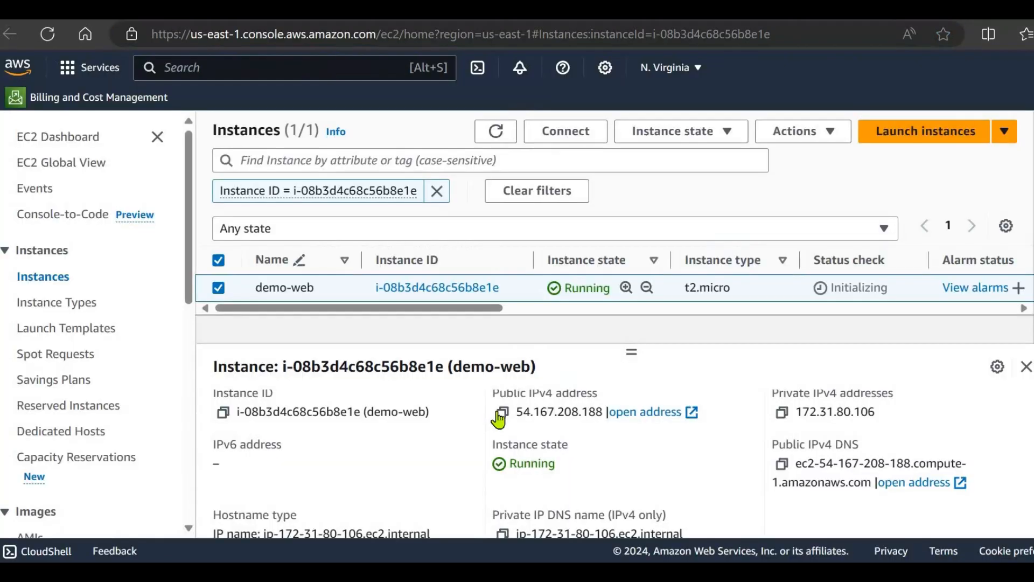
scroll(496, 421, "up", 1)
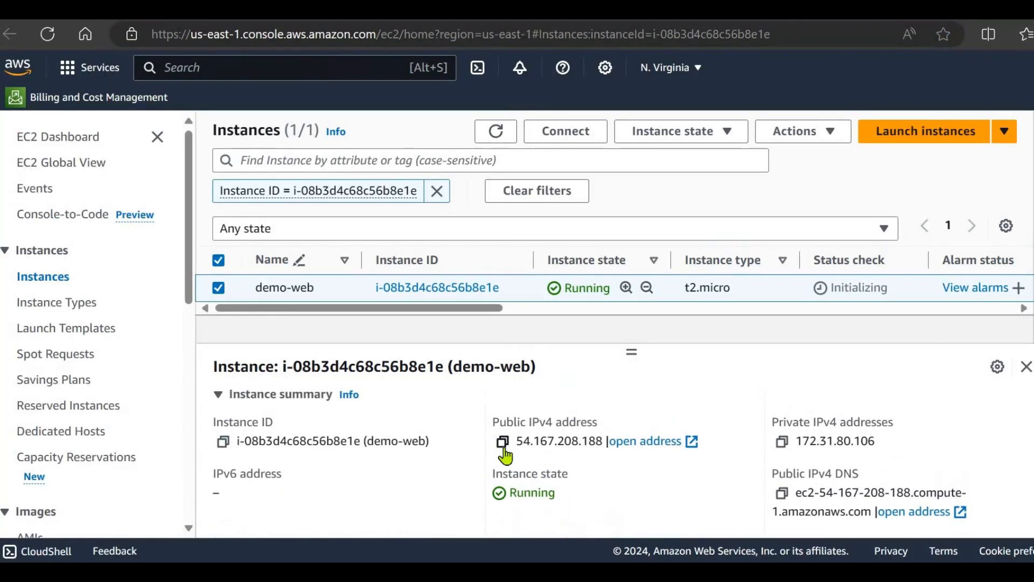
left_click(504, 446)
key("ctrl+shift+n")
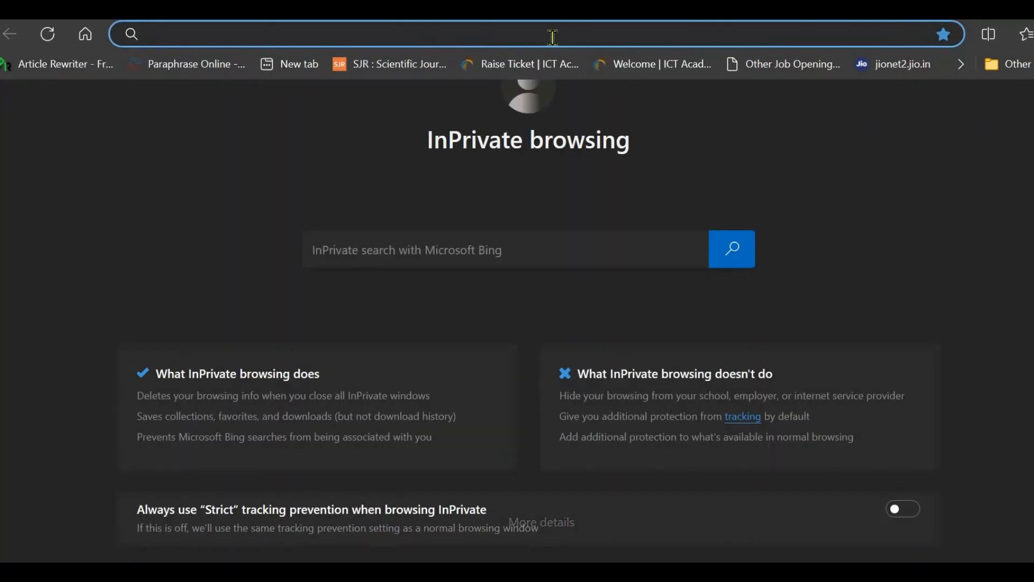
key("ctrl+v")
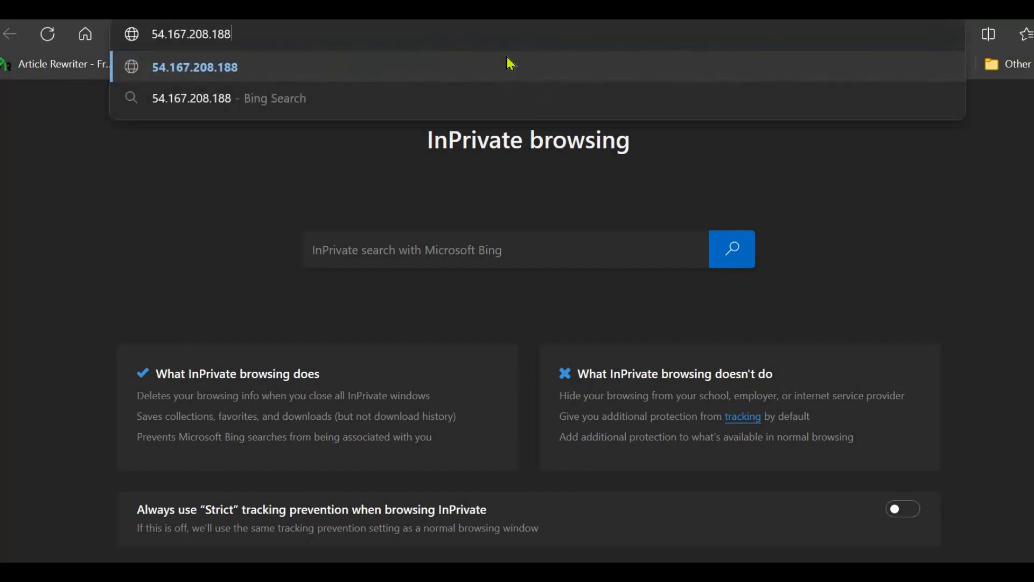
key("Return")
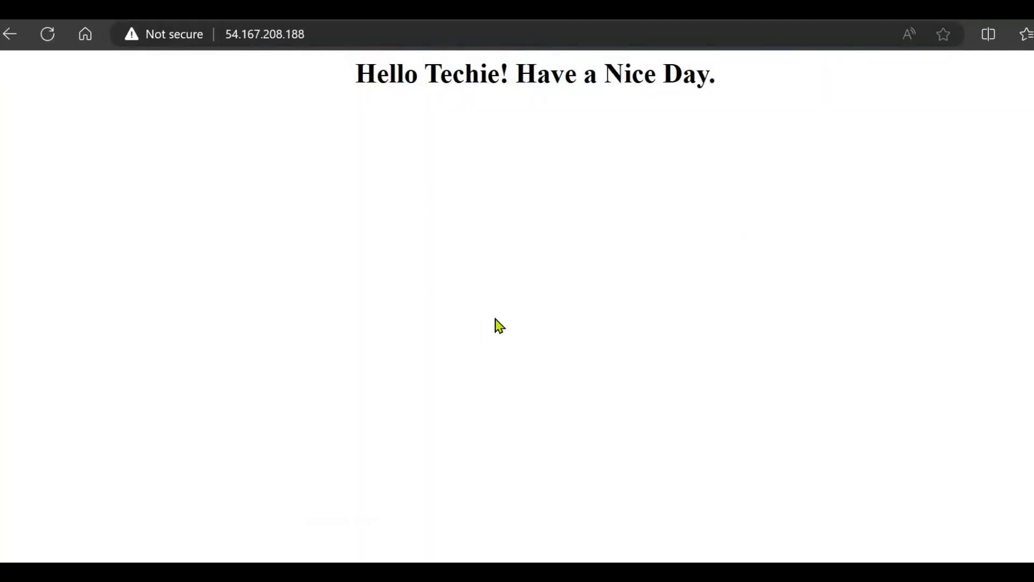
left_click(710, 10)
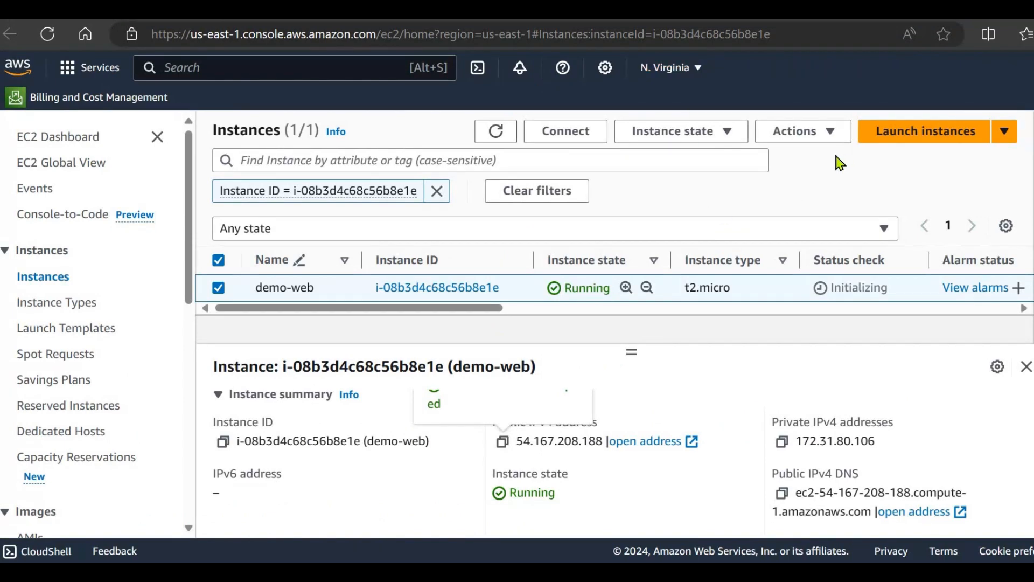
Start creating an image from the selected demo-web instance
left_click(219, 290)
left_click(218, 290)
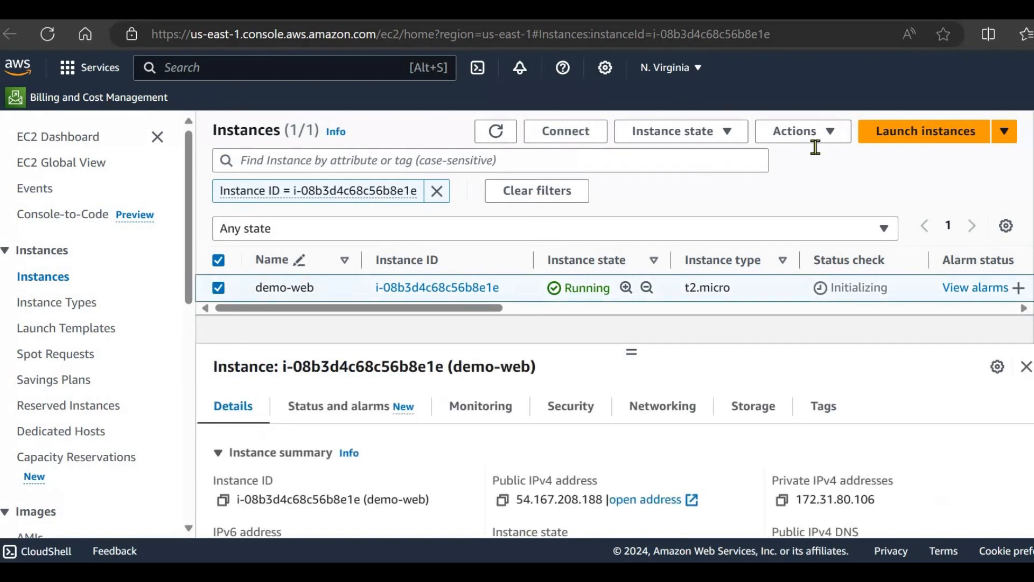
left_click(841, 140)
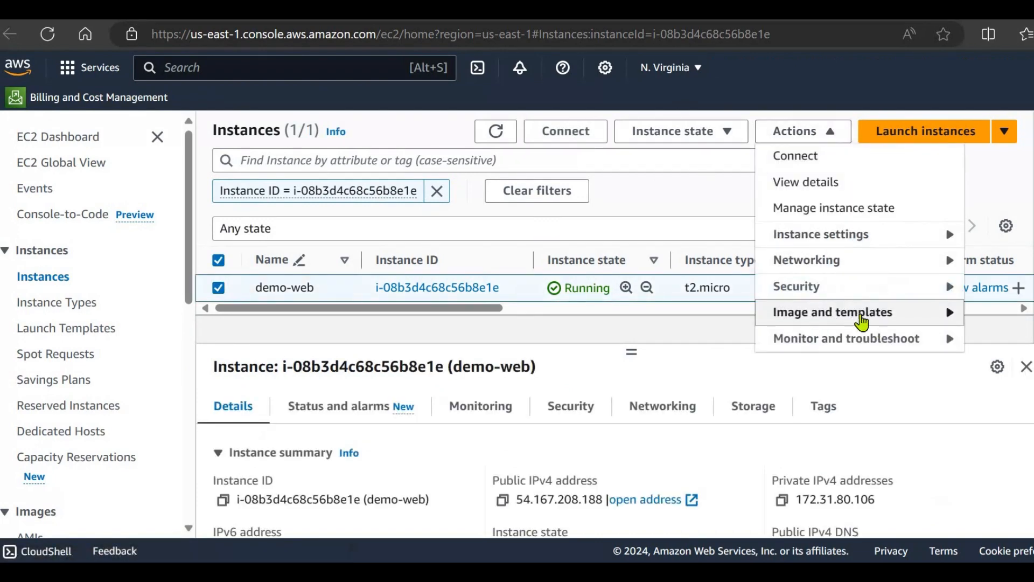
left_click(861, 318)
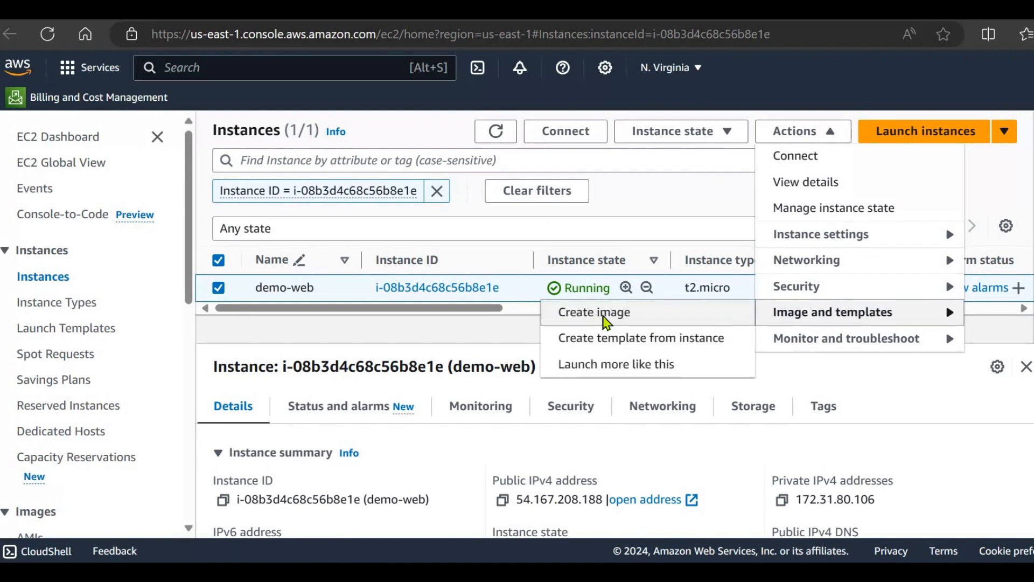
left_click(606, 320)
Name the image demo-AMI and reuse demo-AMI as its description
scroll(156, 281, "down", 1)
left_click(155, 281)
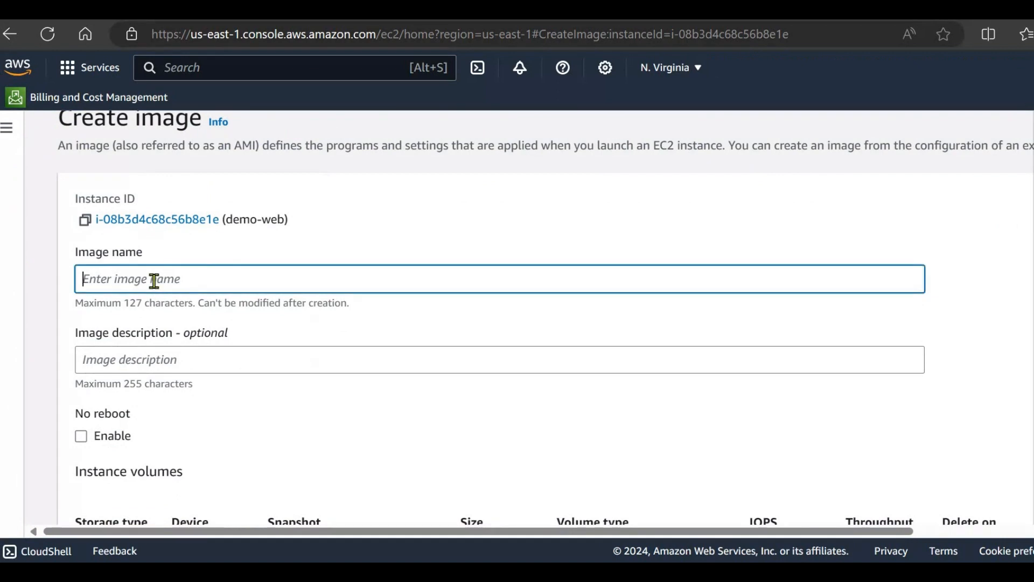
type("demo-AMI")
left_click_drag(142, 280, 47, 298)
left_click(103, 365)
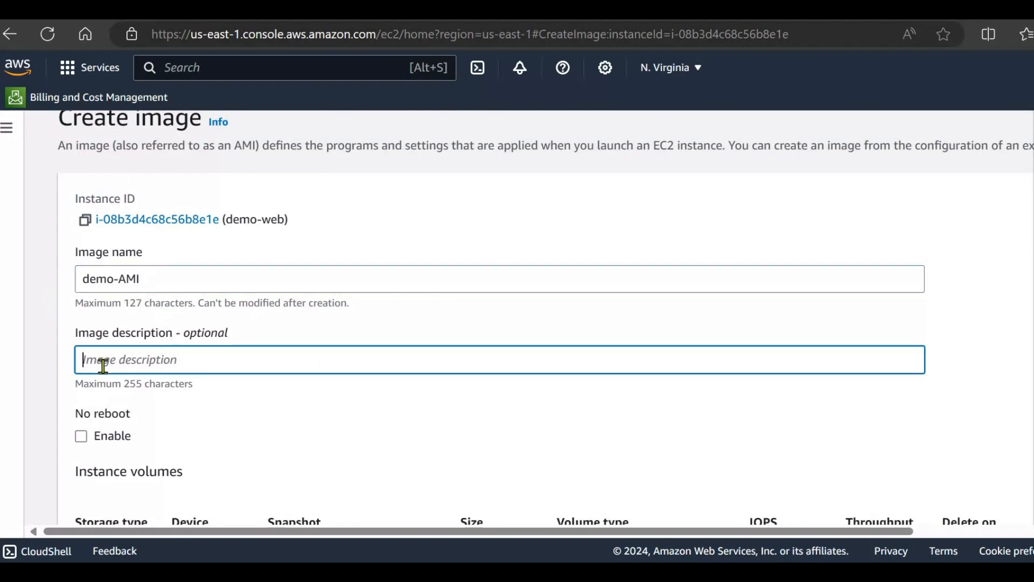
key("ctrl+v")
Create the image with the default 8 GiB EBS volume and the image and snapshots tagged together
scroll(295, 353, "down", 5)
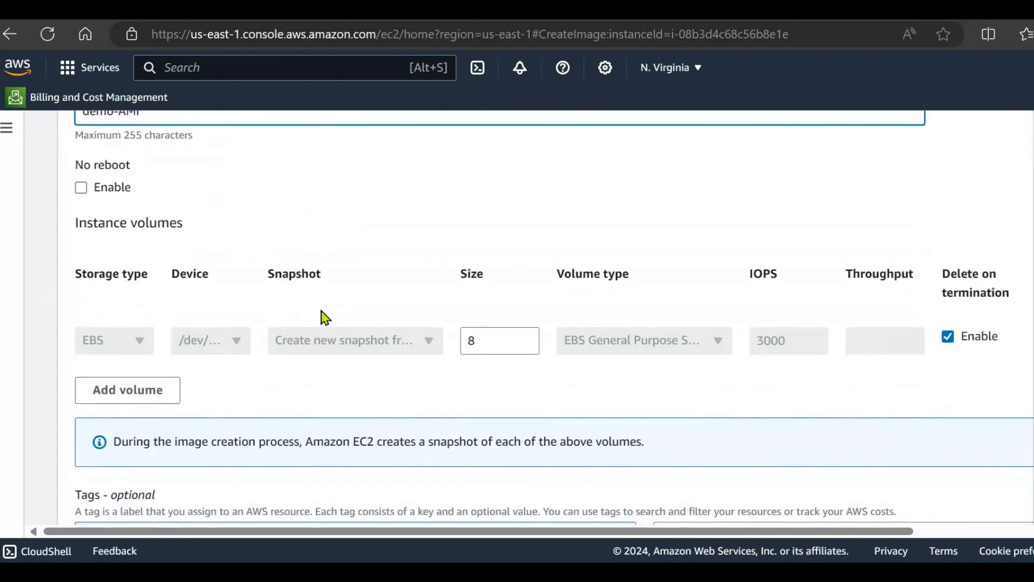
scroll(326, 318, "down", 1)
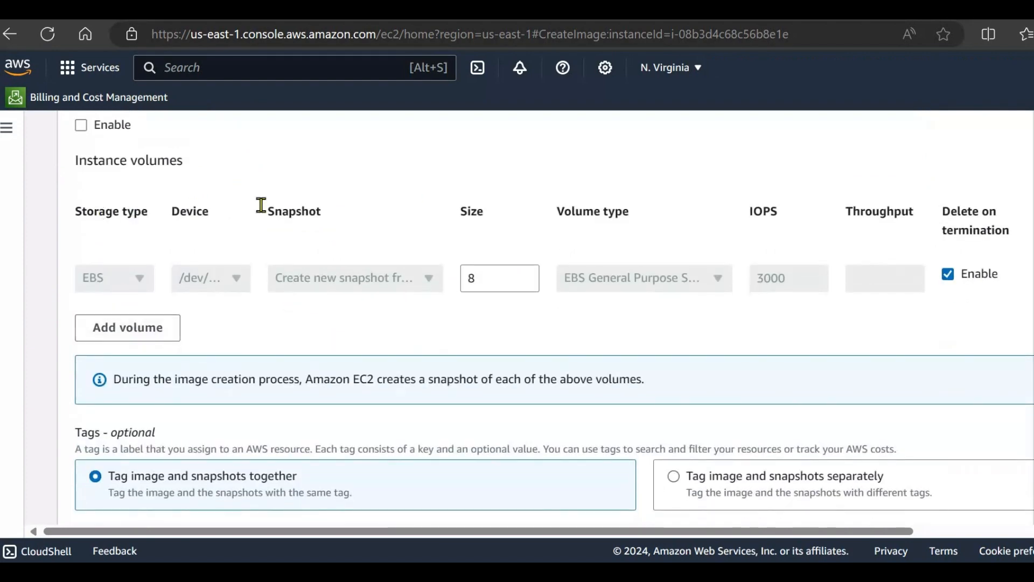
scroll(390, 369, "down", 2)
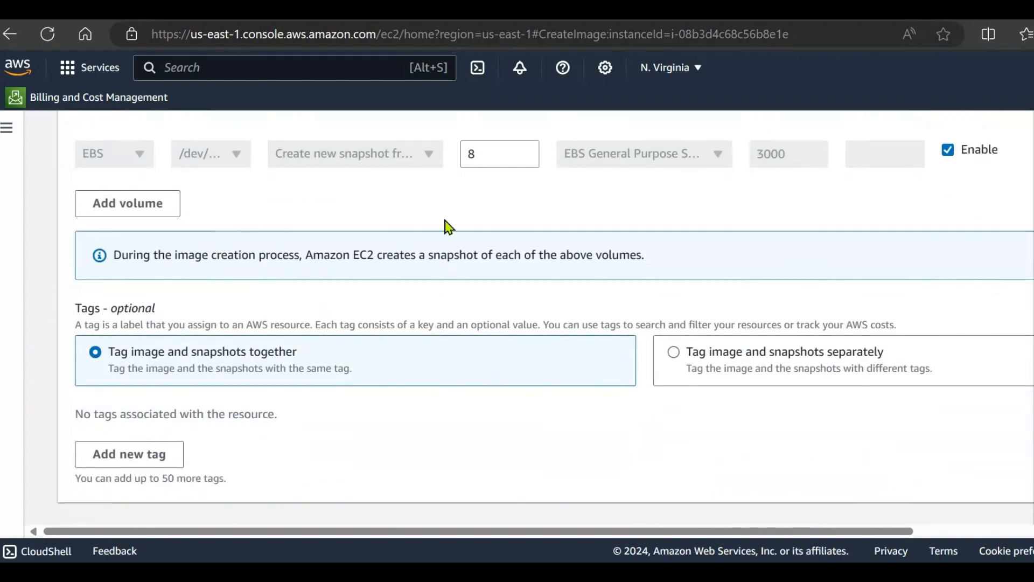
scroll(225, 337, "down", 1)
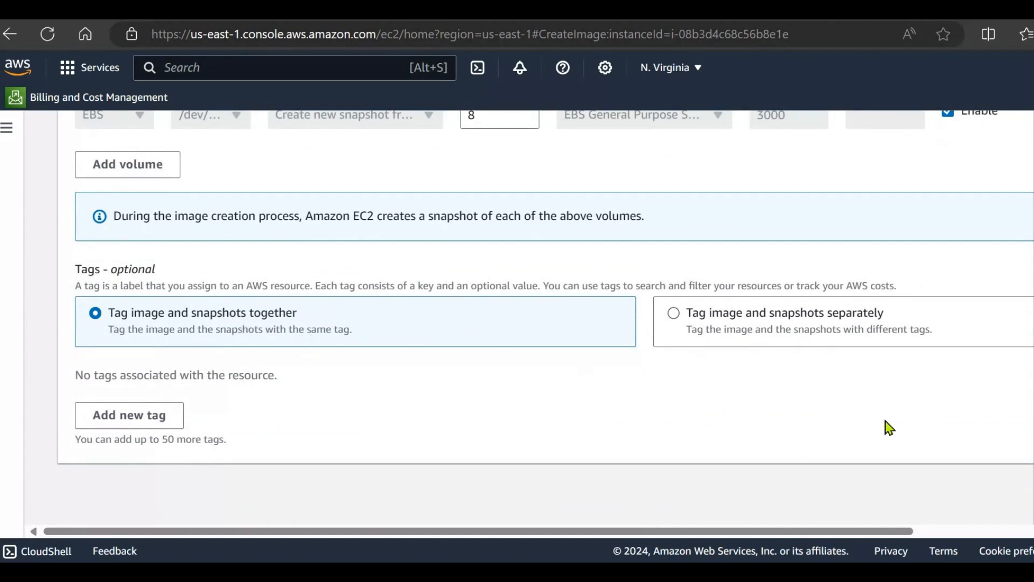
left_click_drag(908, 531, 1010, 533)
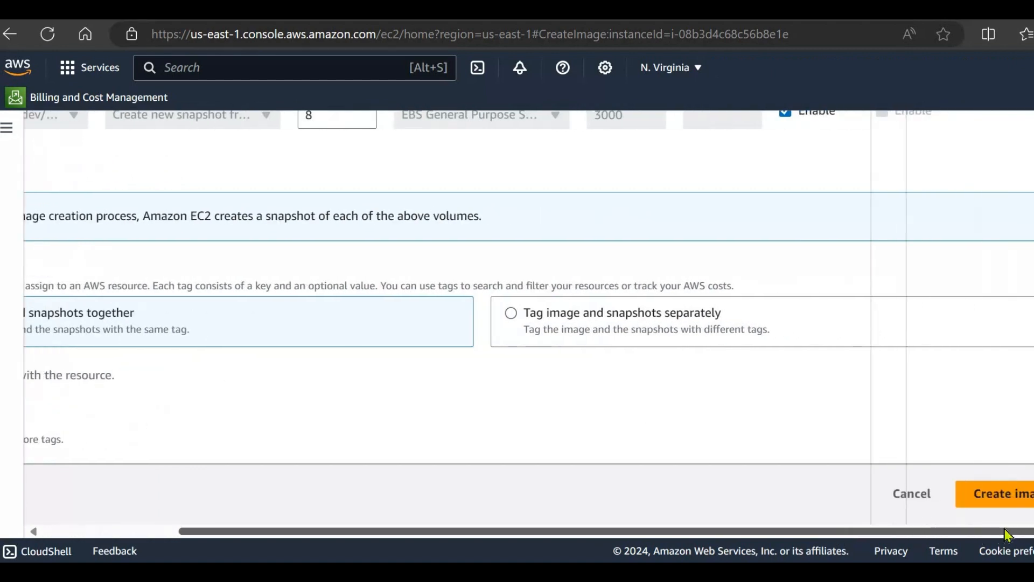
left_click(989, 500)
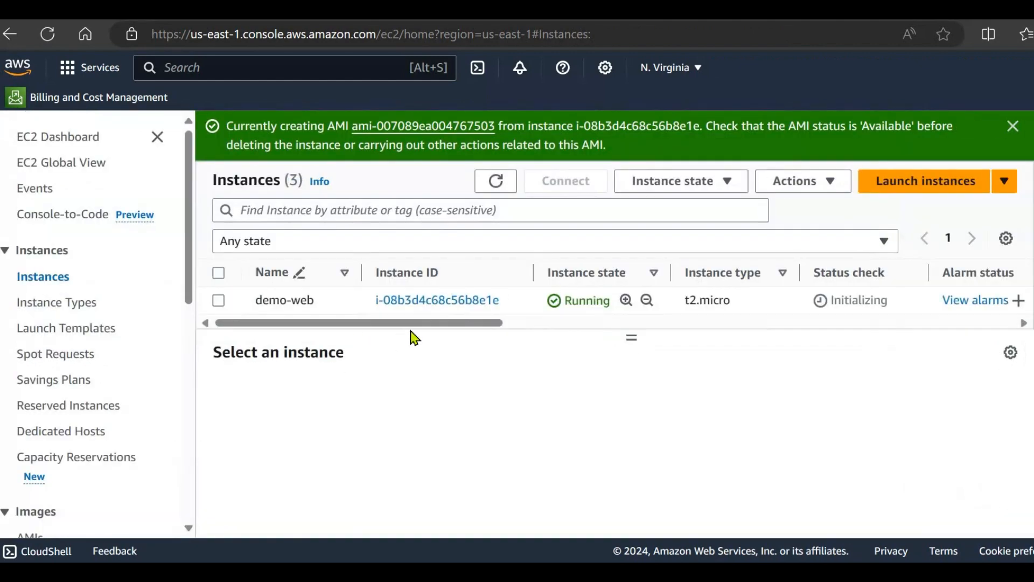
Start launching a new EC2 instance and name it web1
left_click(219, 302)
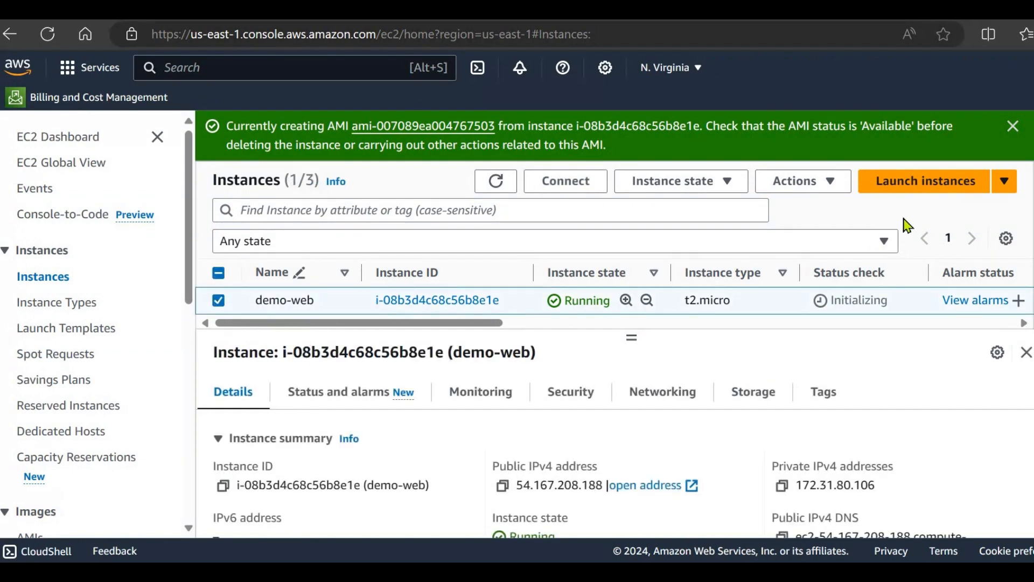
left_click(914, 185)
left_click(916, 185)
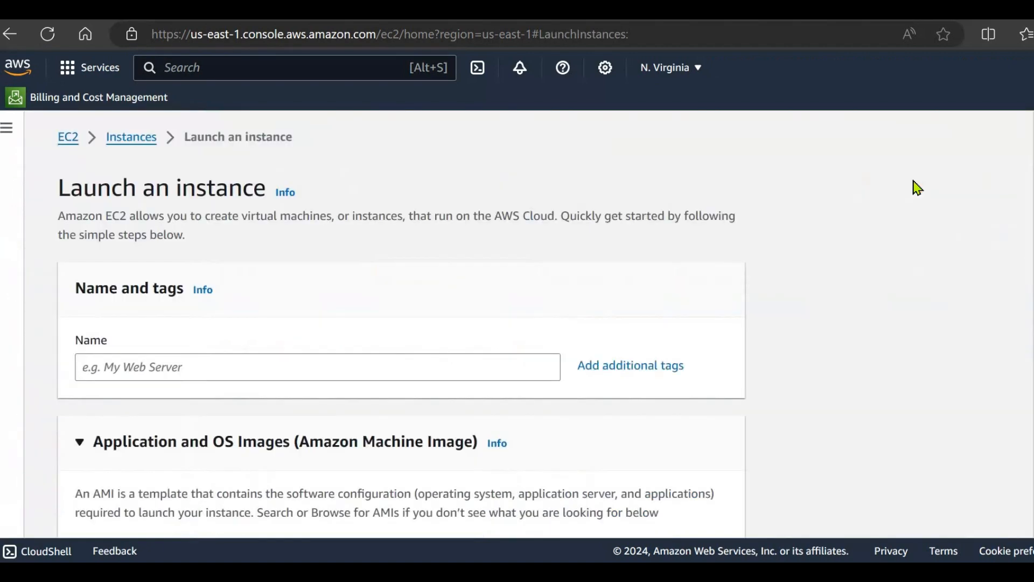
scroll(206, 295, "down", 2)
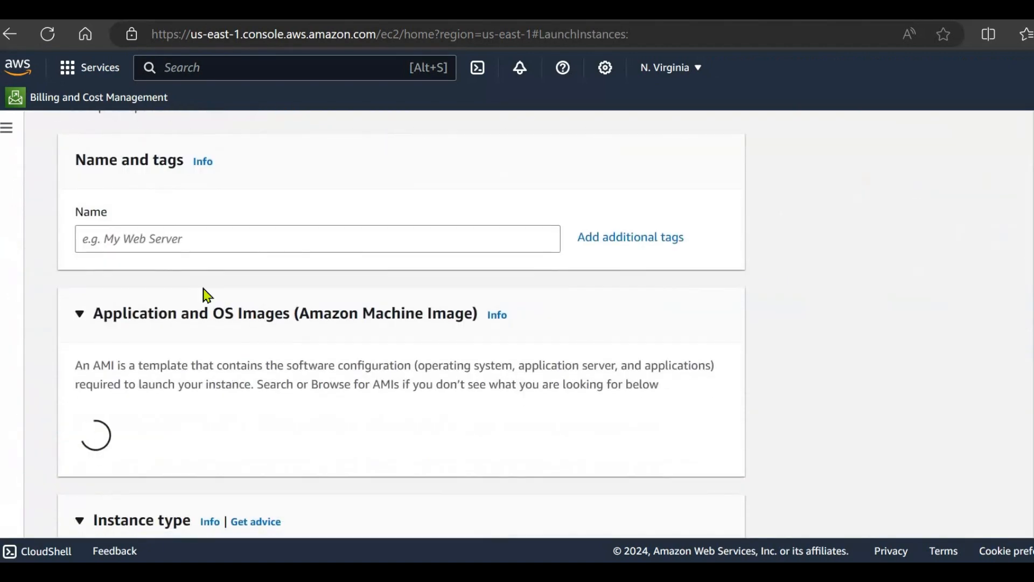
left_click(164, 237)
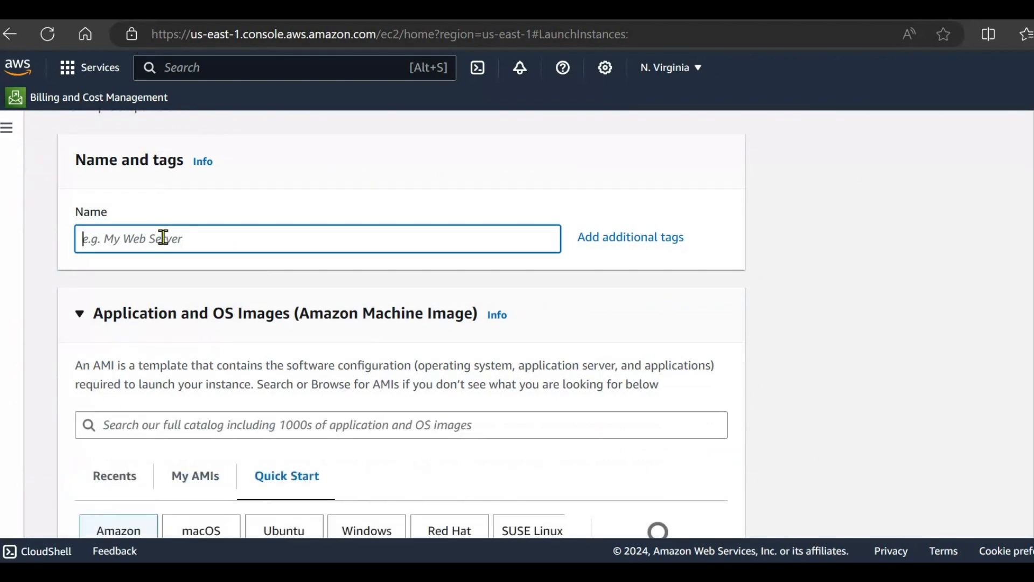
type("web1")
Base the new instance on demo-AMI from the self-owned machine images
scroll(204, 342, "down", 4)
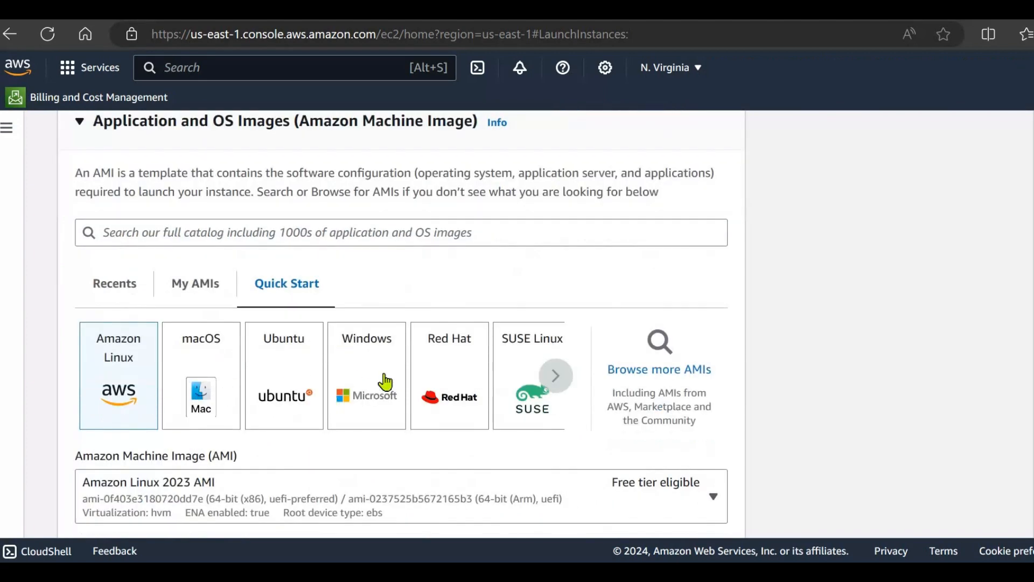
left_click(194, 286)
scroll(245, 357, "down", 2)
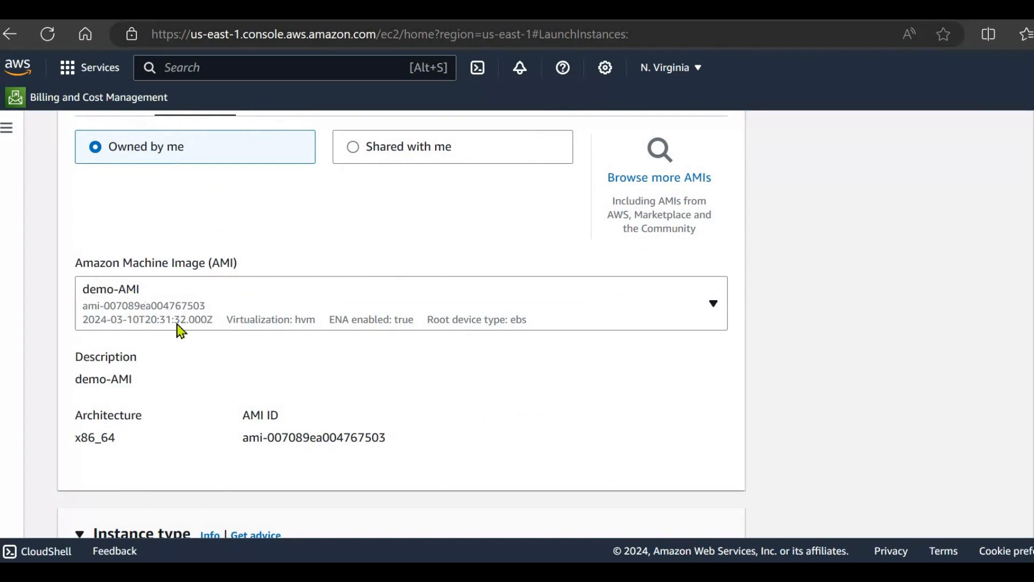
scroll(180, 330, "down", 2)
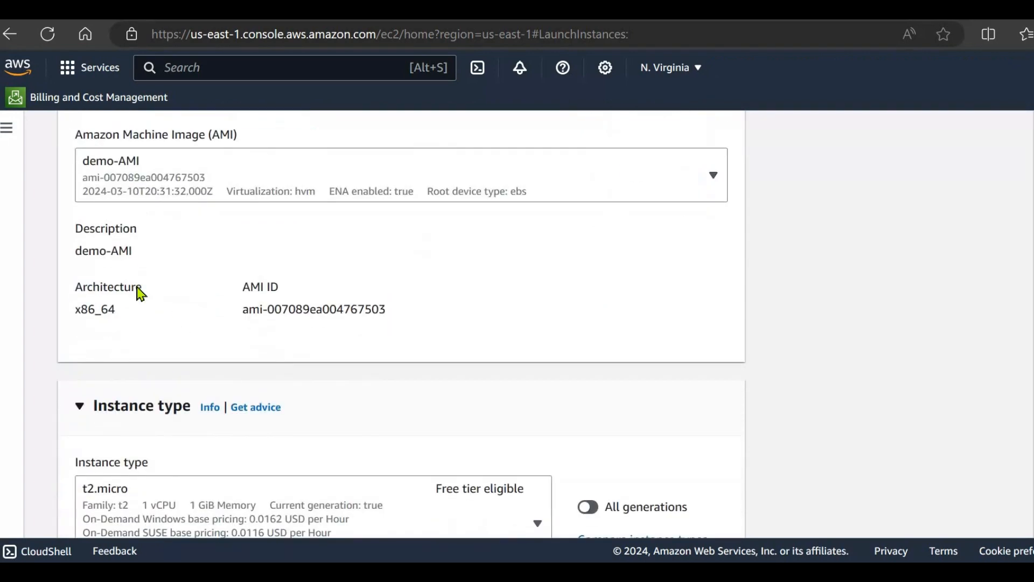
Keep the t2.micro instance type and choose the existing key pair 2-march4 for the login
scroll(139, 294, "down", 5)
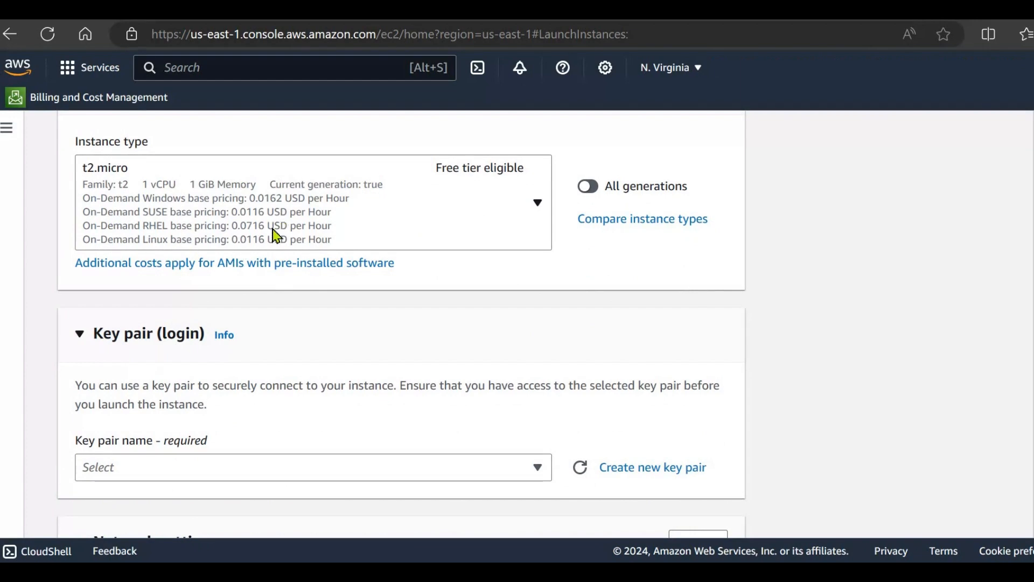
scroll(285, 278, "up", 1)
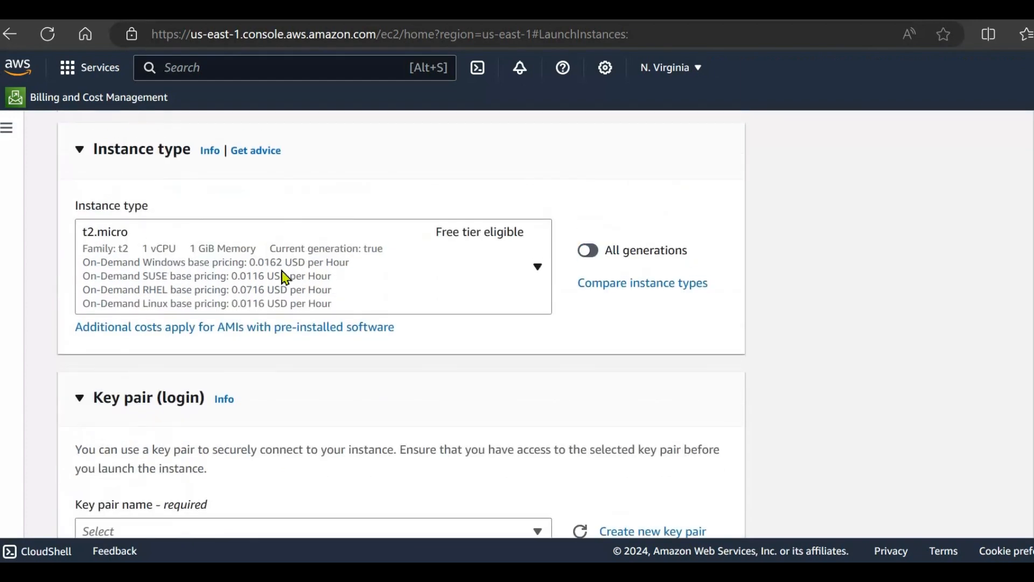
scroll(284, 277, "down", 3)
scroll(167, 326, "down", 2)
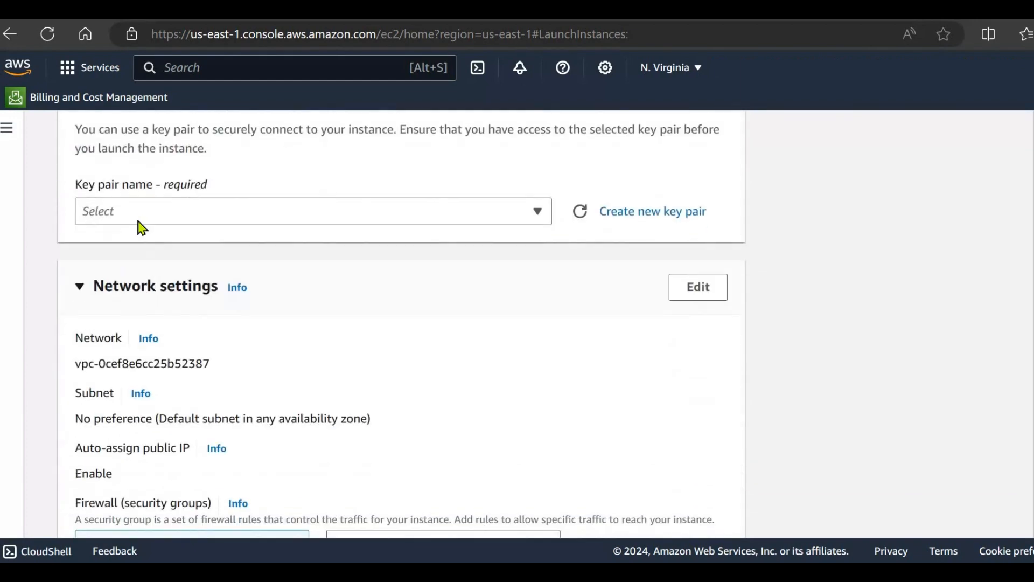
left_click(135, 215)
left_click(127, 326)
Allow HTTP traffic from the internet in the new security group of web1
scroll(338, 335, "down", 1)
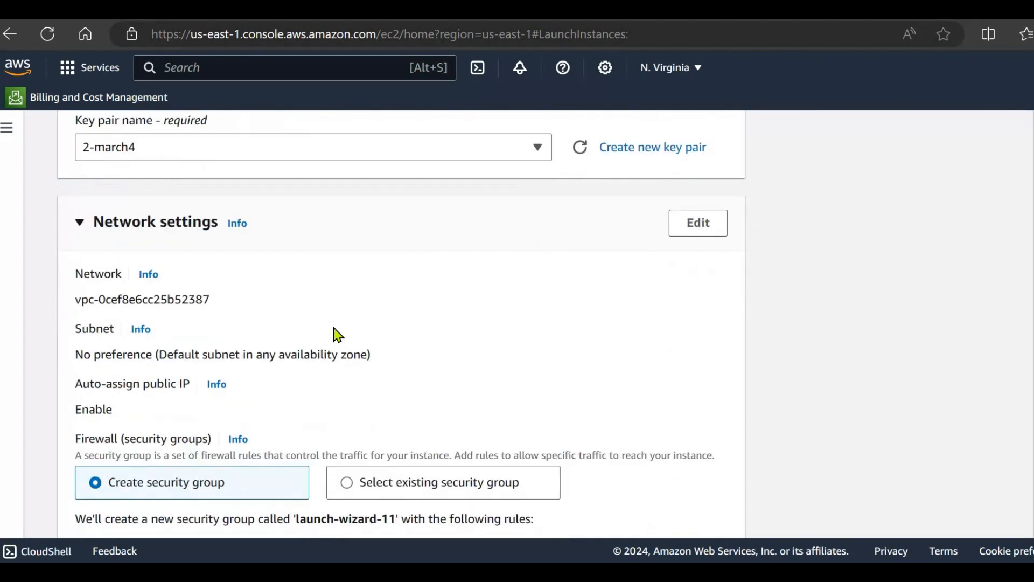
scroll(336, 334, "down", 4)
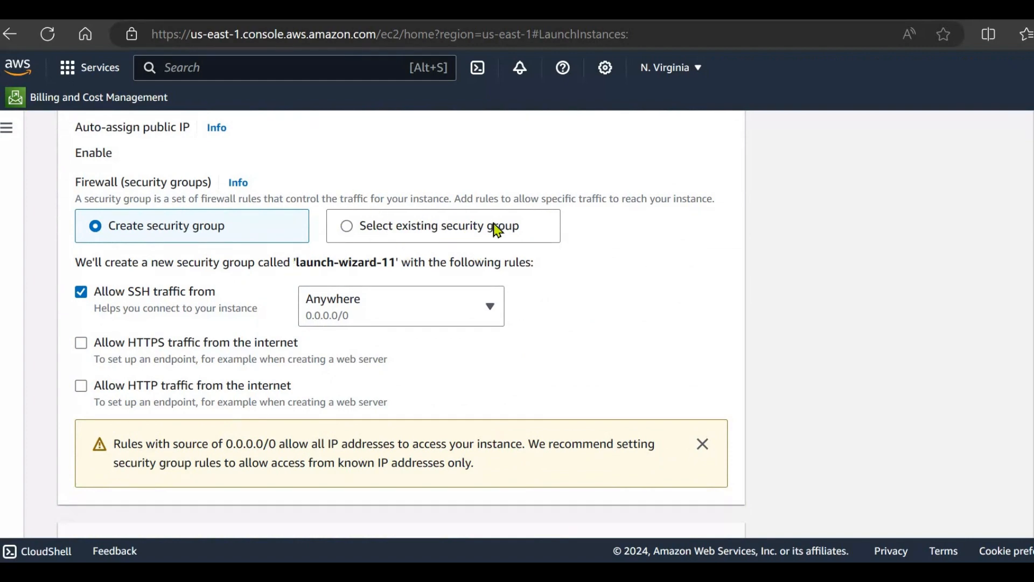
left_click_drag(294, 263, 397, 270)
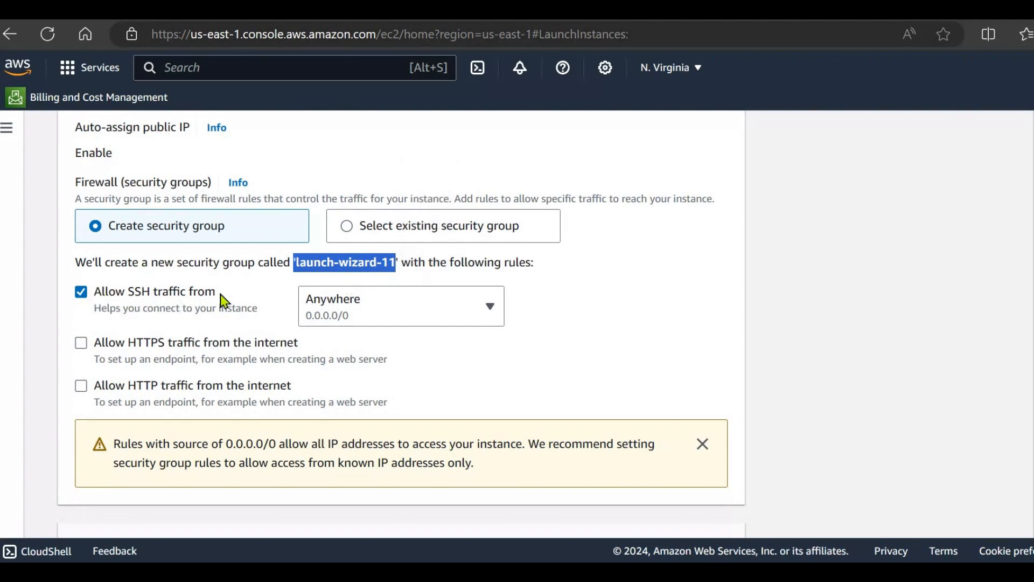
left_click(81, 389)
Review the storage and summary of web1 and launch it as a single instance with the default 8 GiB gp3 root volume
scroll(371, 345, "down", 5)
scroll(347, 349, "down", 6)
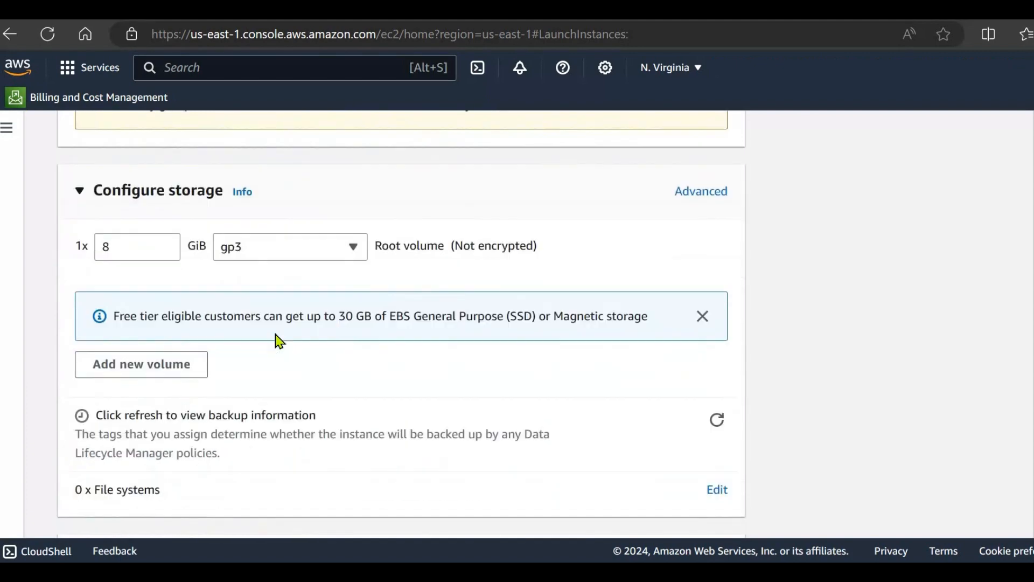
scroll(210, 311, "down", 1)
scroll(215, 314, "down", 7)
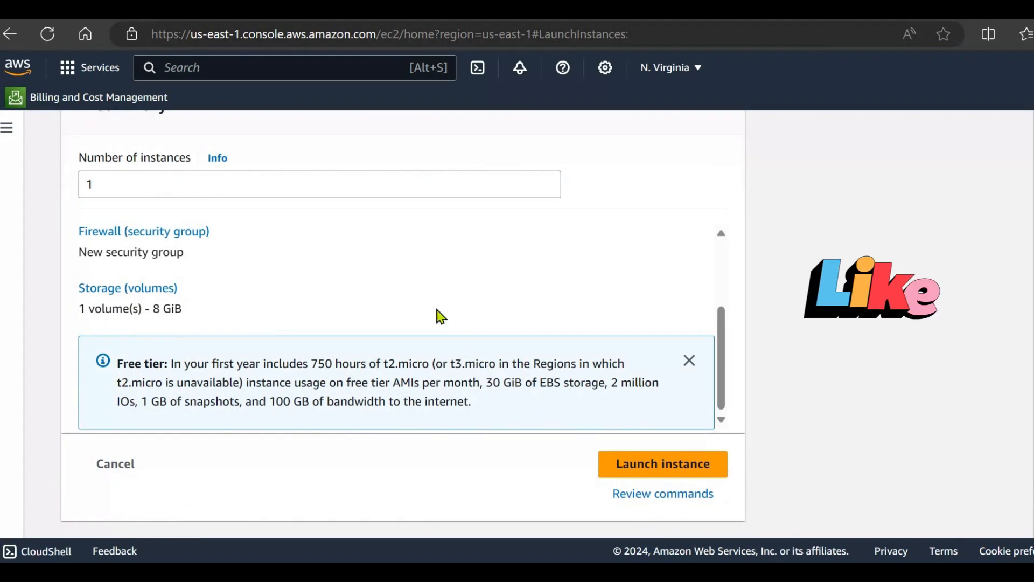
scroll(421, 268, "up", 3)
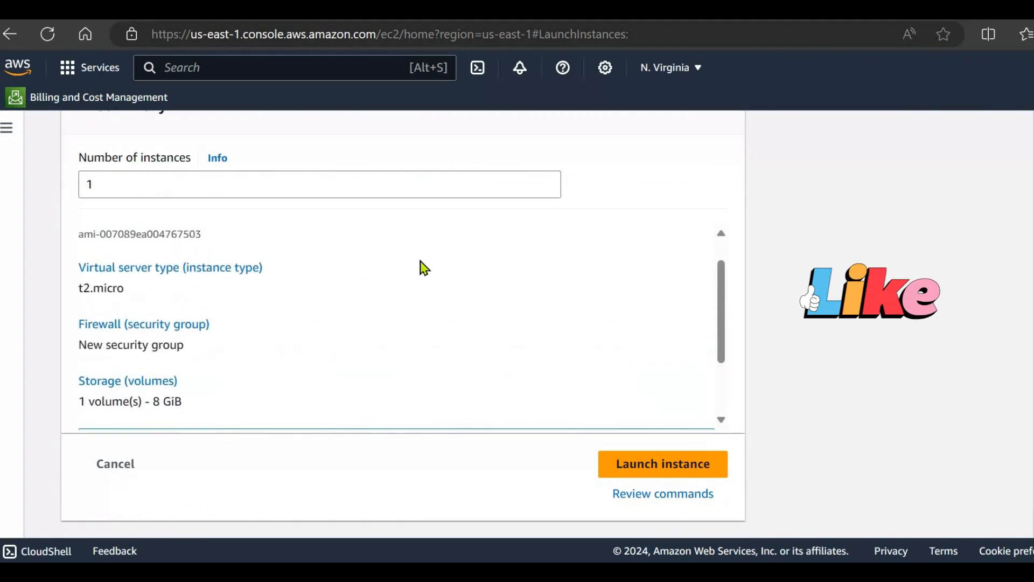
scroll(427, 282, "down", 3)
left_click(675, 477)
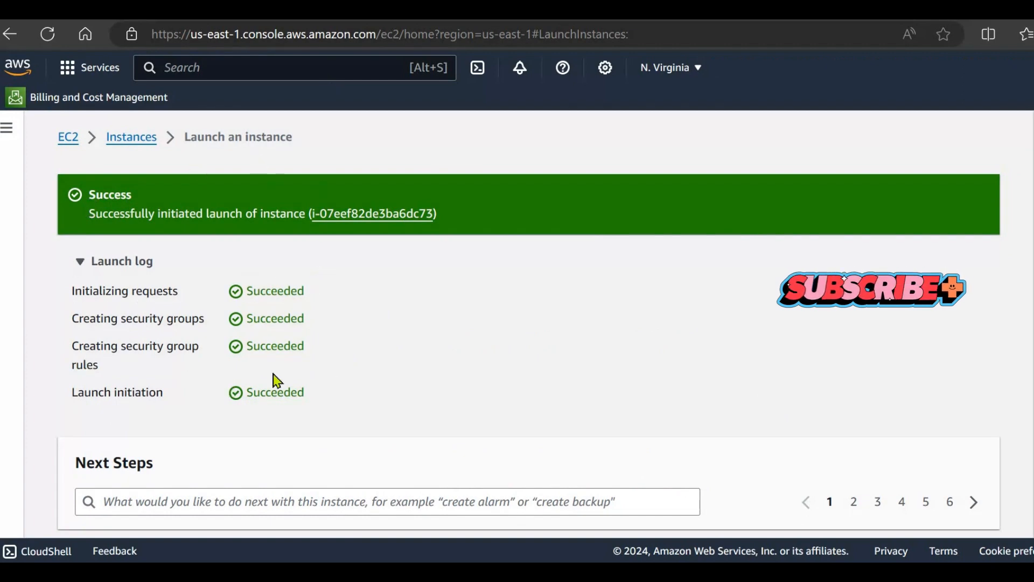
scroll(633, 341, "down", 5)
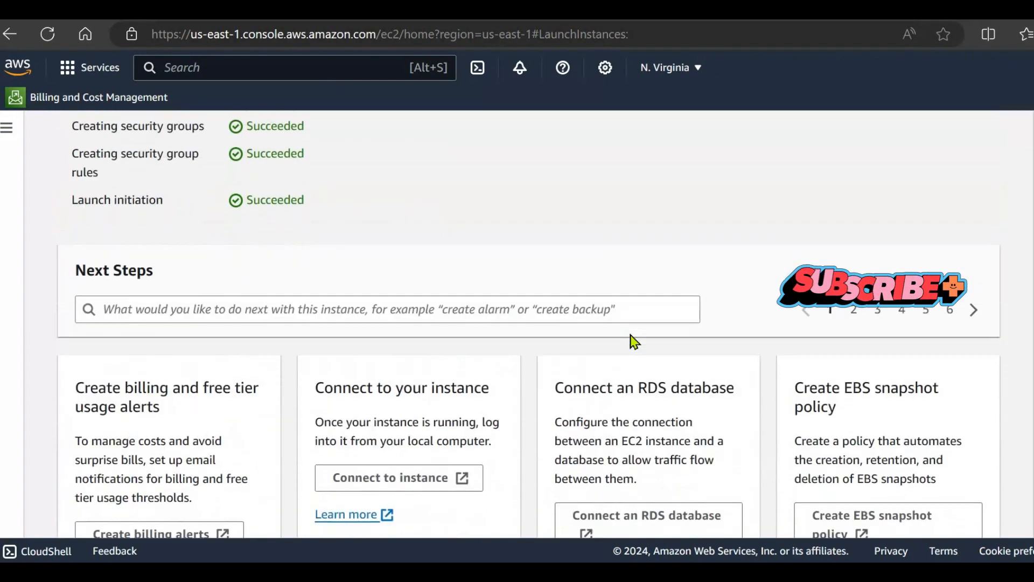
Open the newly launched instance web1 from the launch confirmation and copy its public IPv4 address
scroll(630, 342, "up", 5)
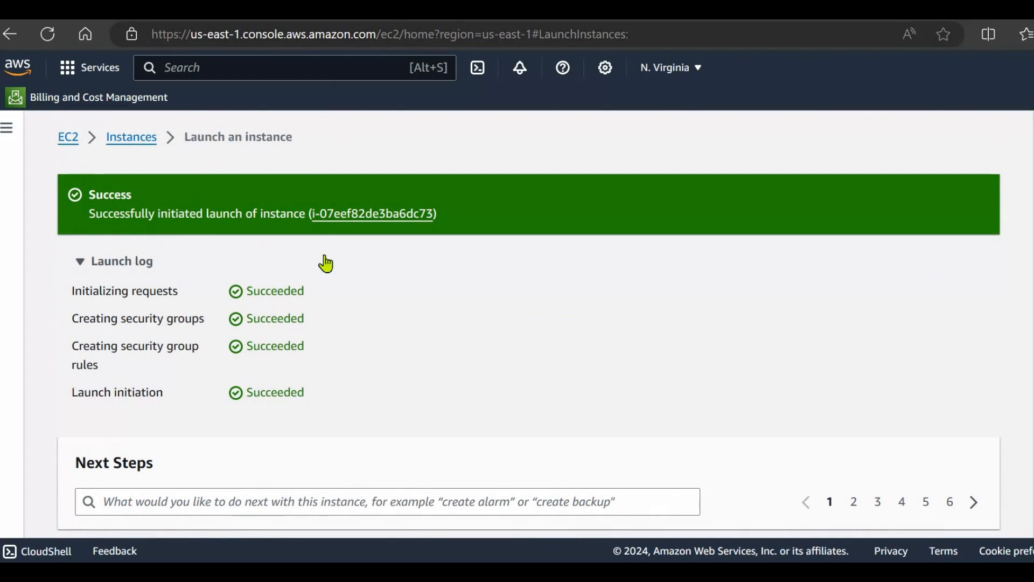
left_click(347, 215)
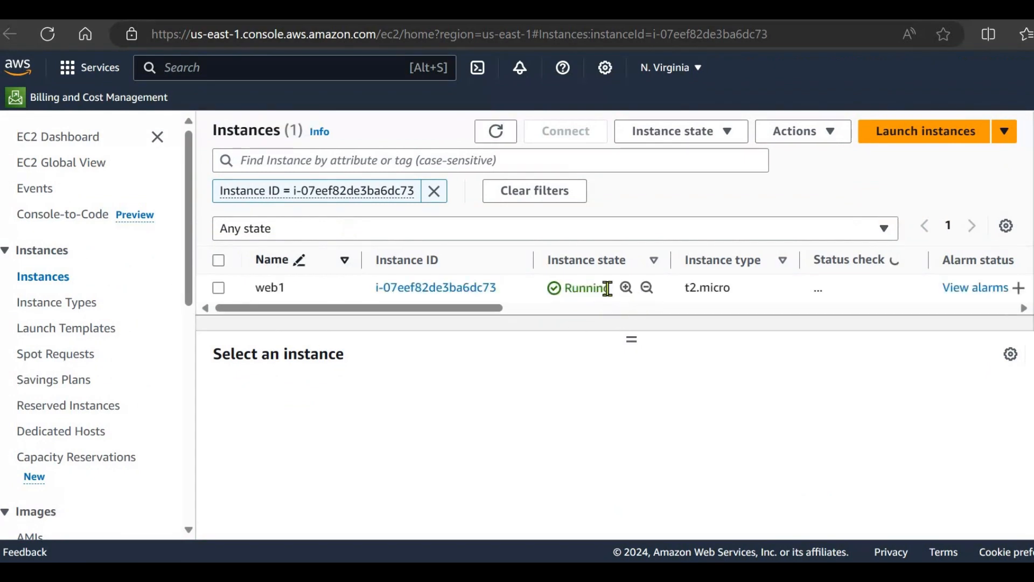
left_click(219, 288)
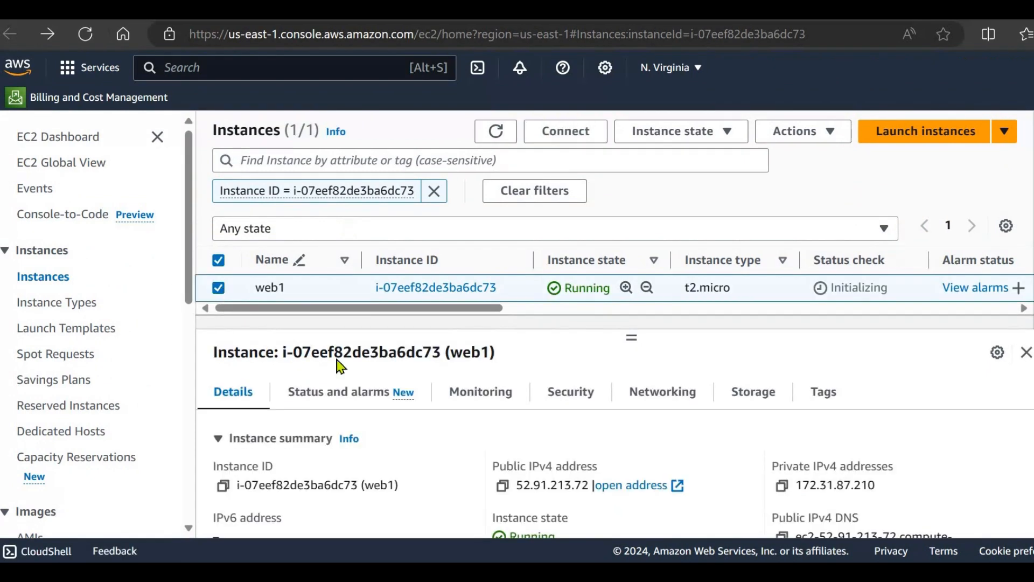
scroll(506, 475, "down", 1)
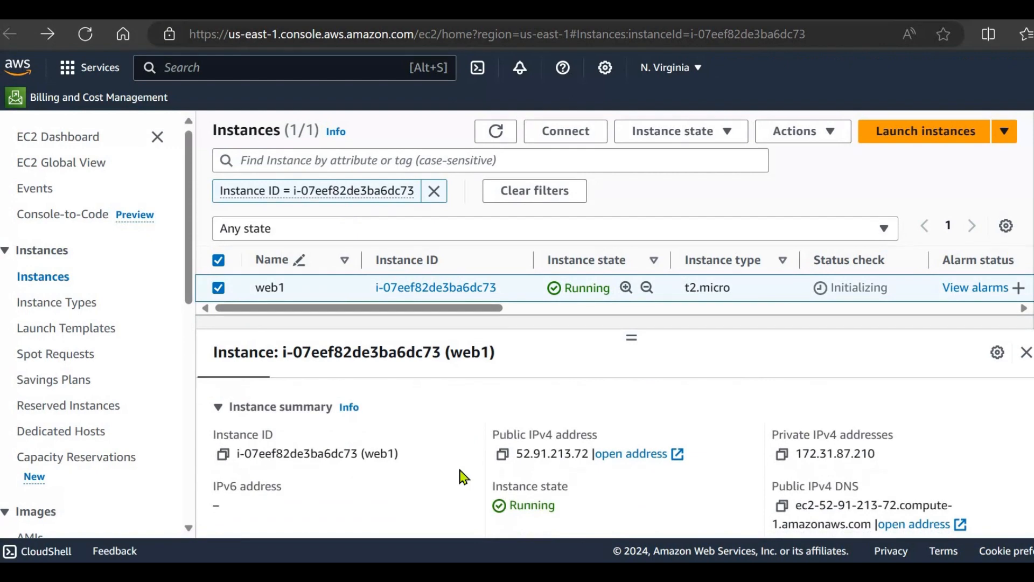
left_click(503, 456)
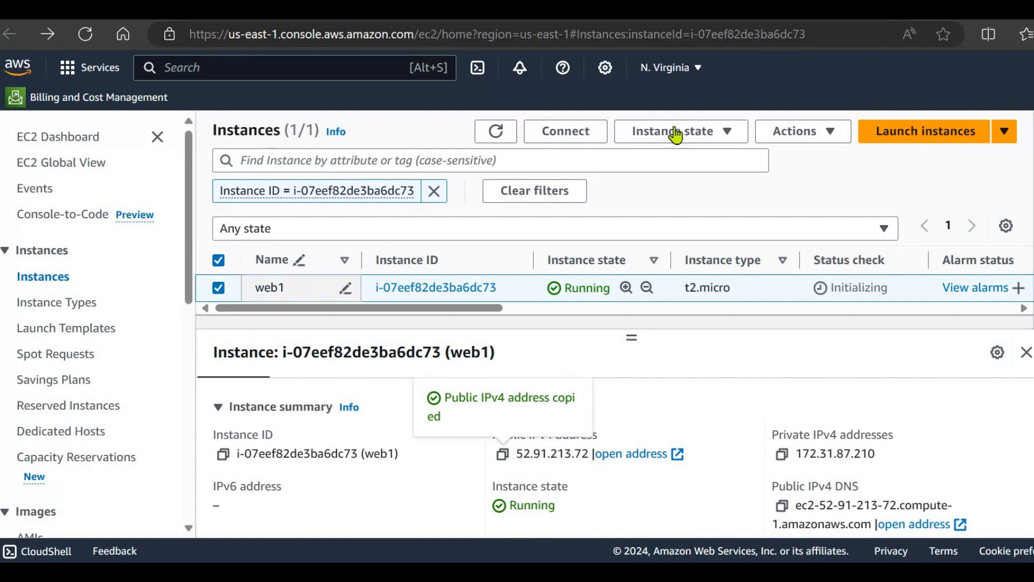
Load the copied public address 52.91.213.72 in a new InPrivate browser window to test the web1 web server
key("ctrl+shift+n")
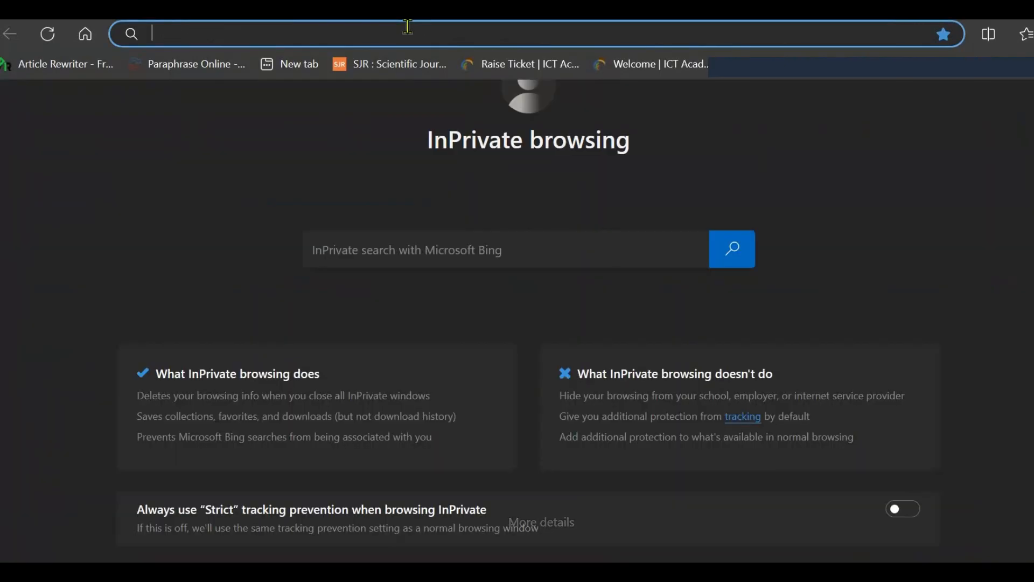
key("ctrl+v")
key("Return")
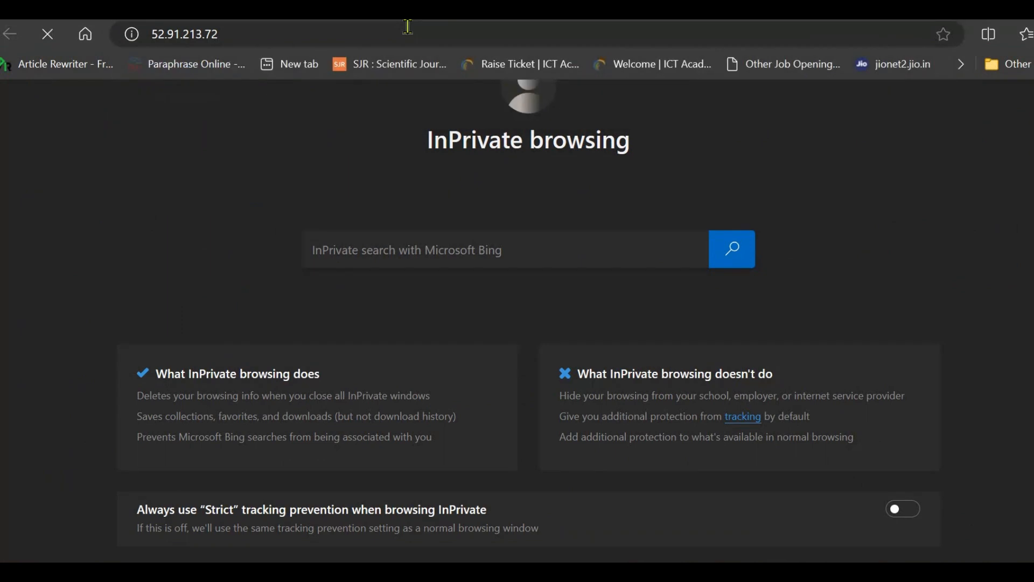